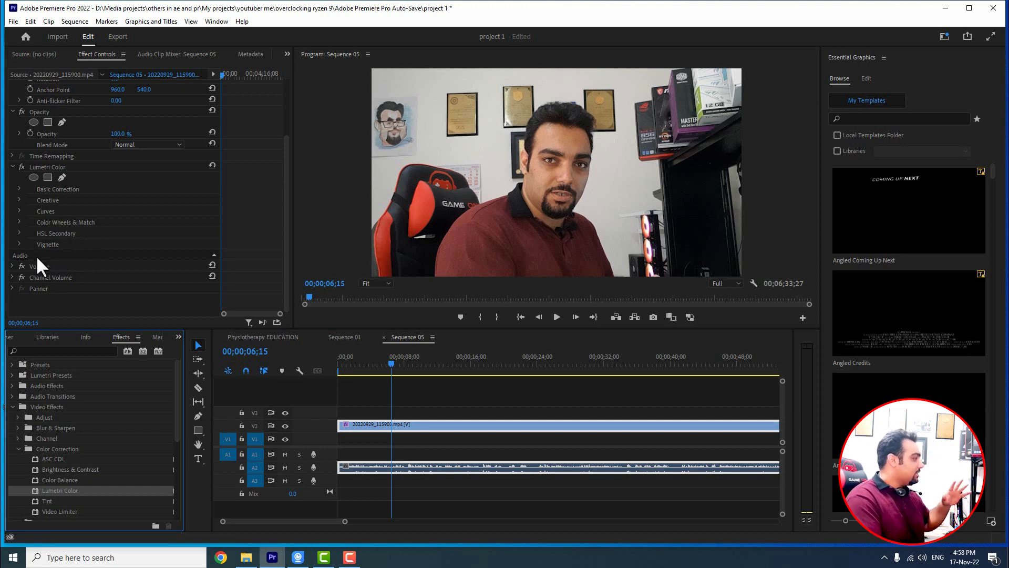
# Look through the Lumetri Color effect's Basic Correction, Creative, Curves and Color Wheels & Match settings on the clip
pyautogui.click(19, 220)
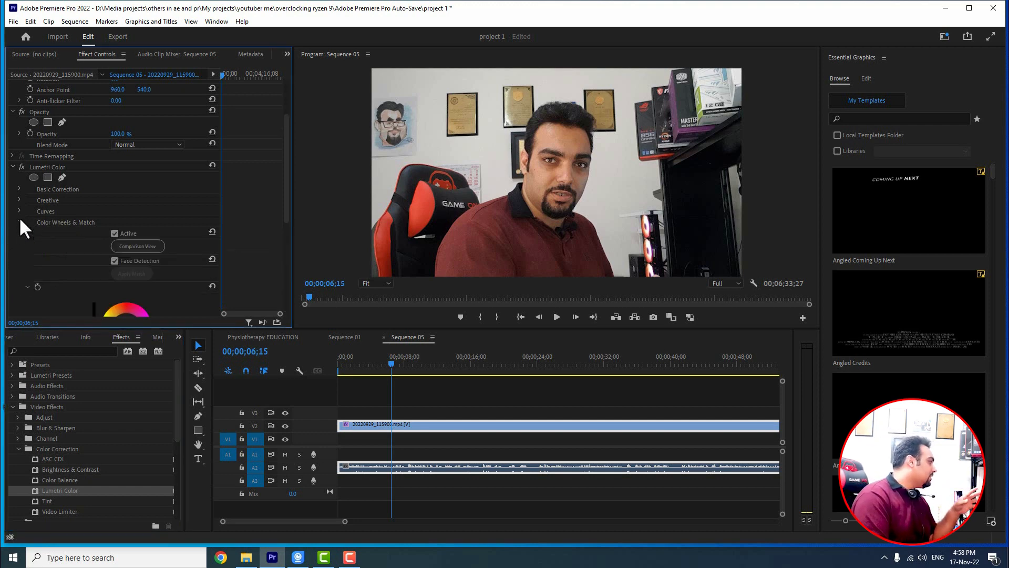
pyautogui.click(18, 211)
pyautogui.click(19, 200)
pyautogui.click(18, 189)
pyautogui.click(19, 188)
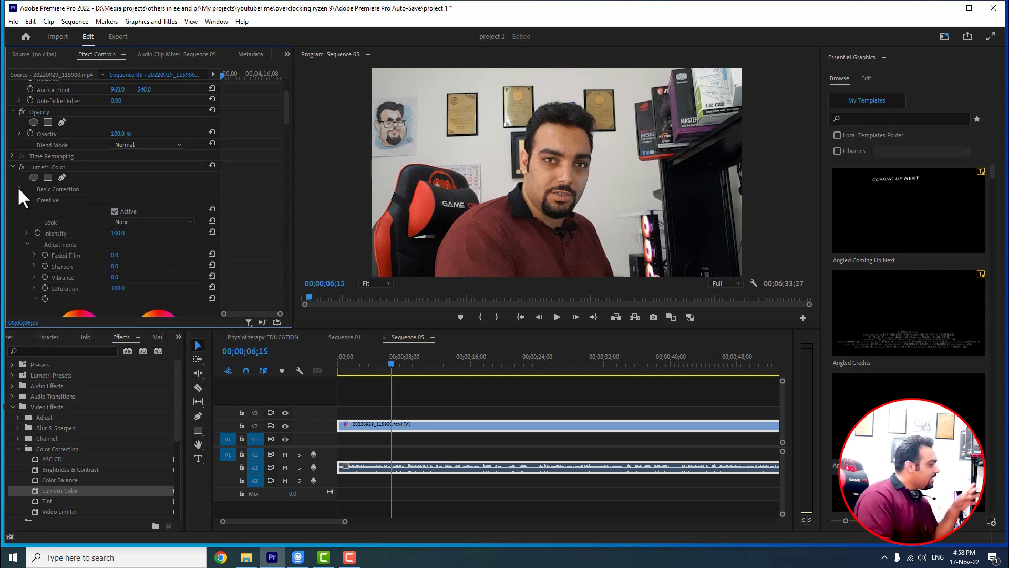
pyautogui.click(19, 199)
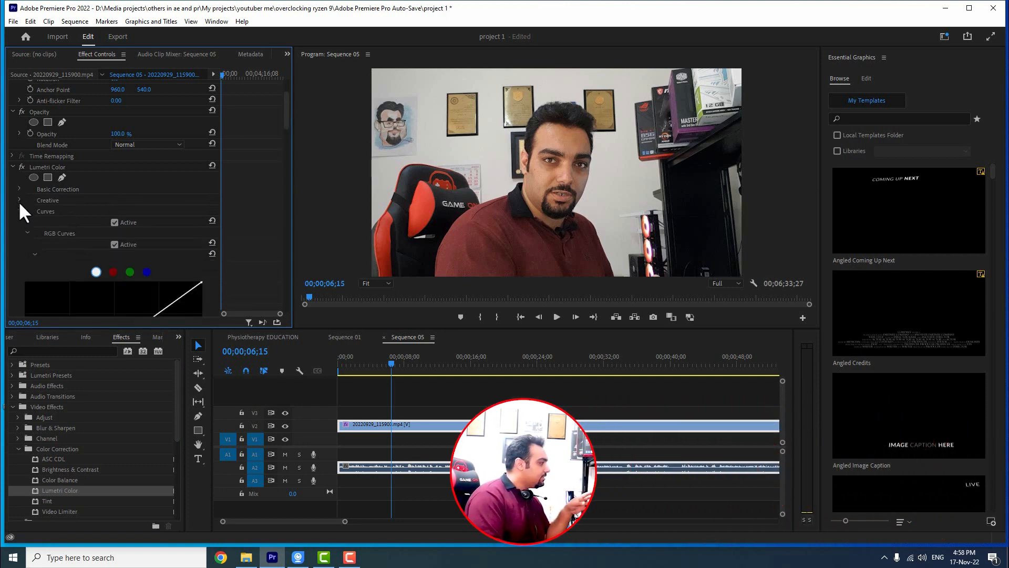
pyautogui.click(20, 210)
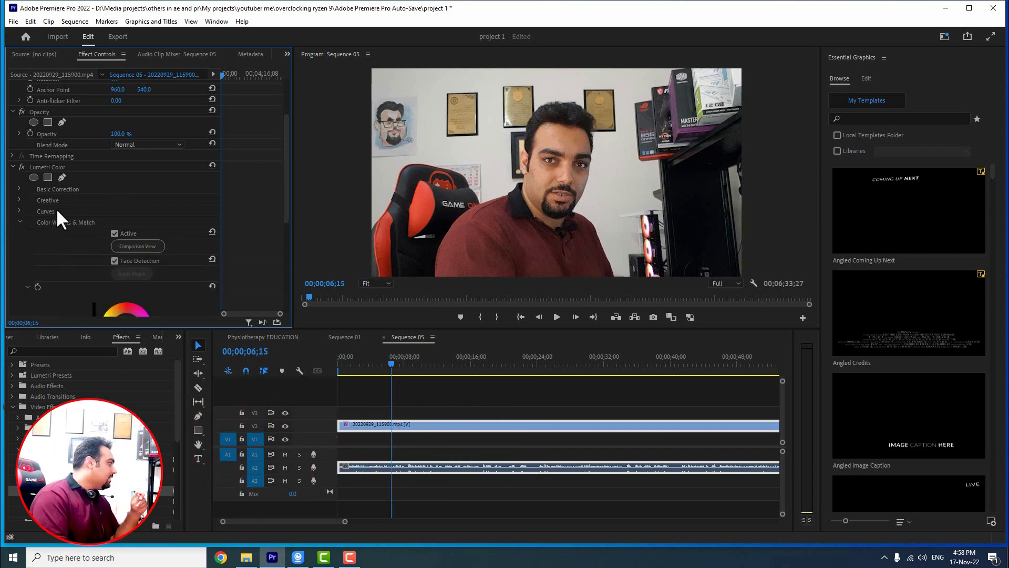
# Delete the Lumetri Color effect from the 20220929_115900.mp4 clip
pyautogui.click(45, 166)
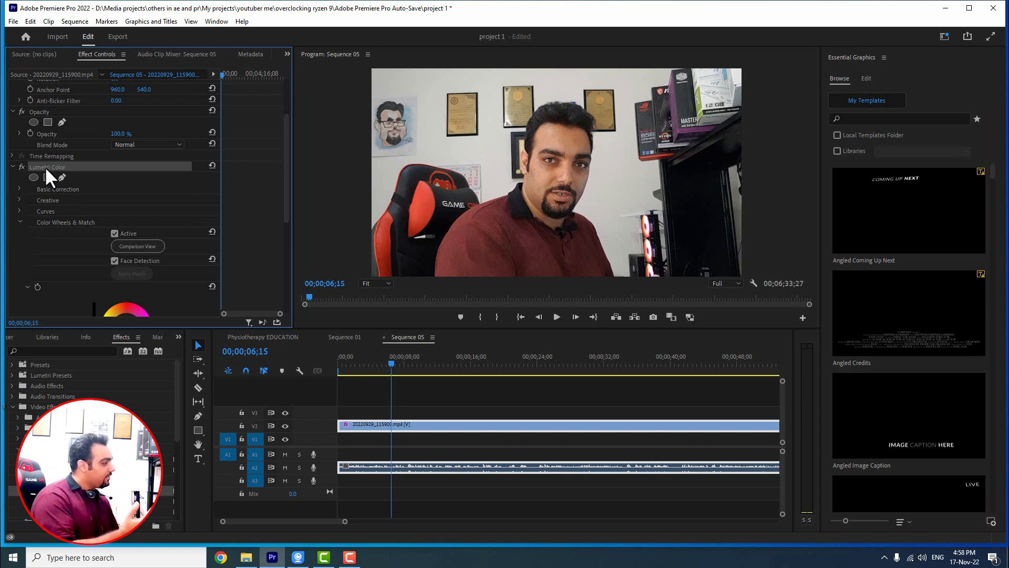
pyautogui.press('Delete')
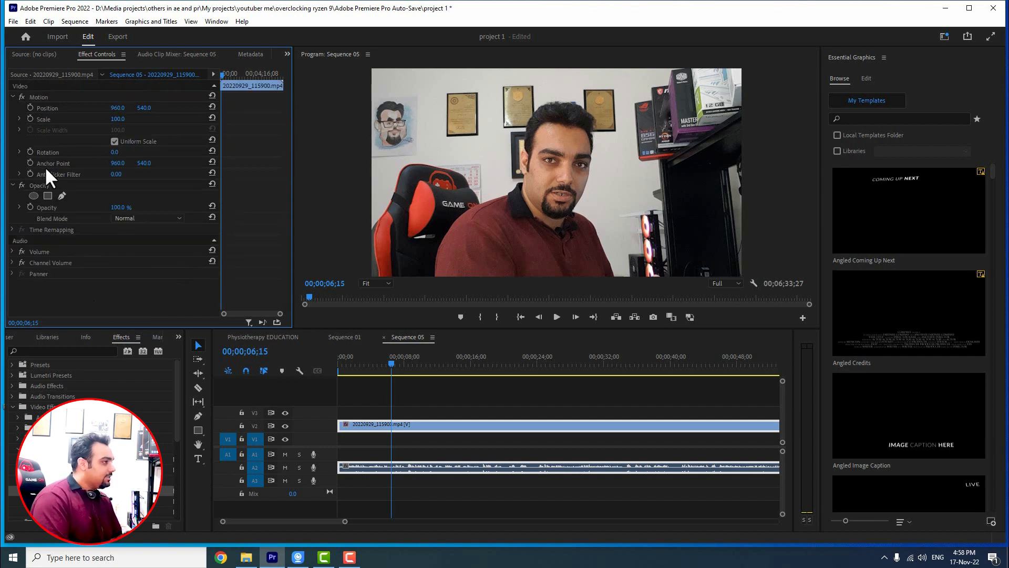
# Switch to the Color workspace and bring the Lumetri Color controls to the front
pyautogui.click(944, 36)
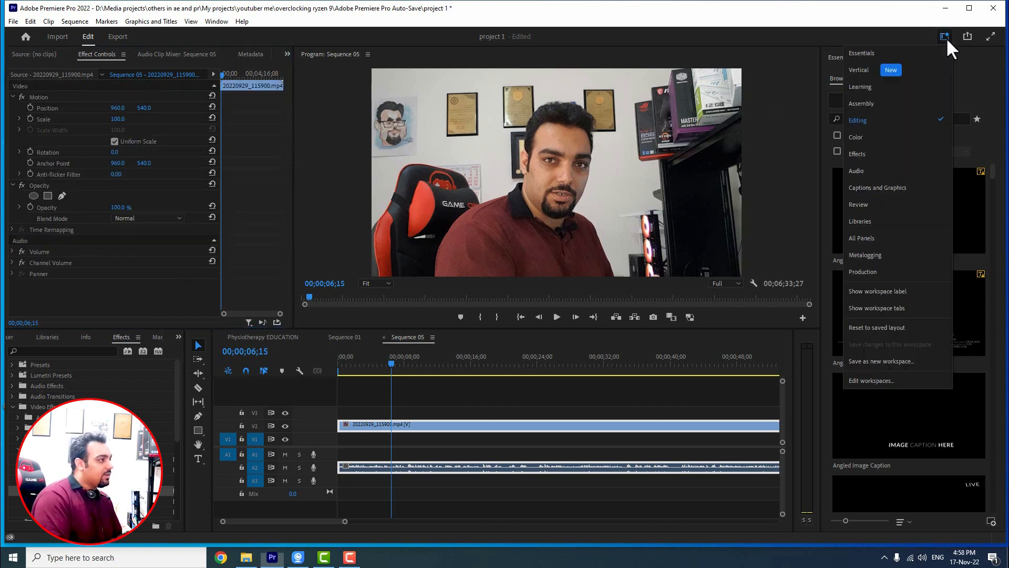
pyautogui.click(872, 137)
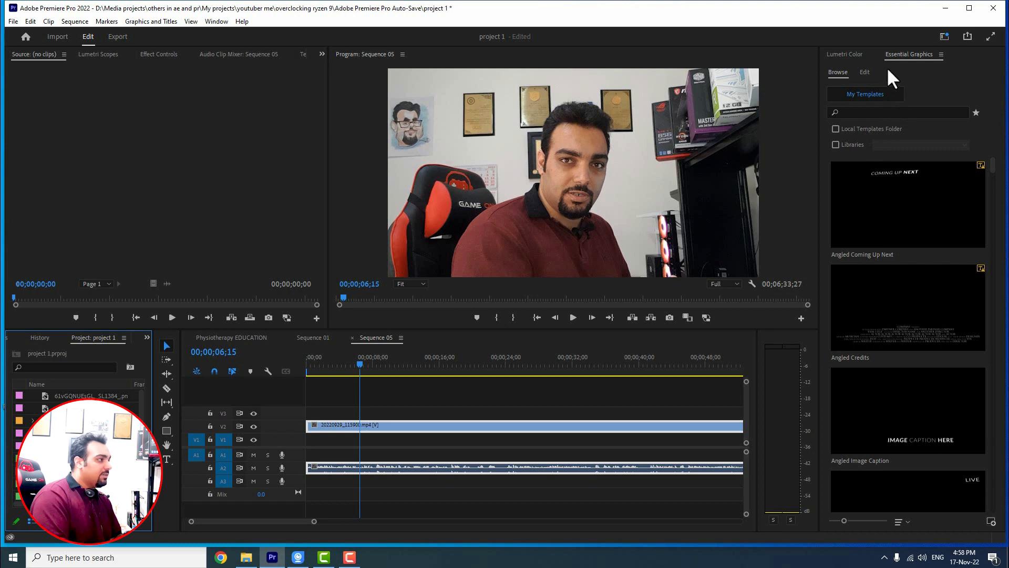
pyautogui.click(852, 56)
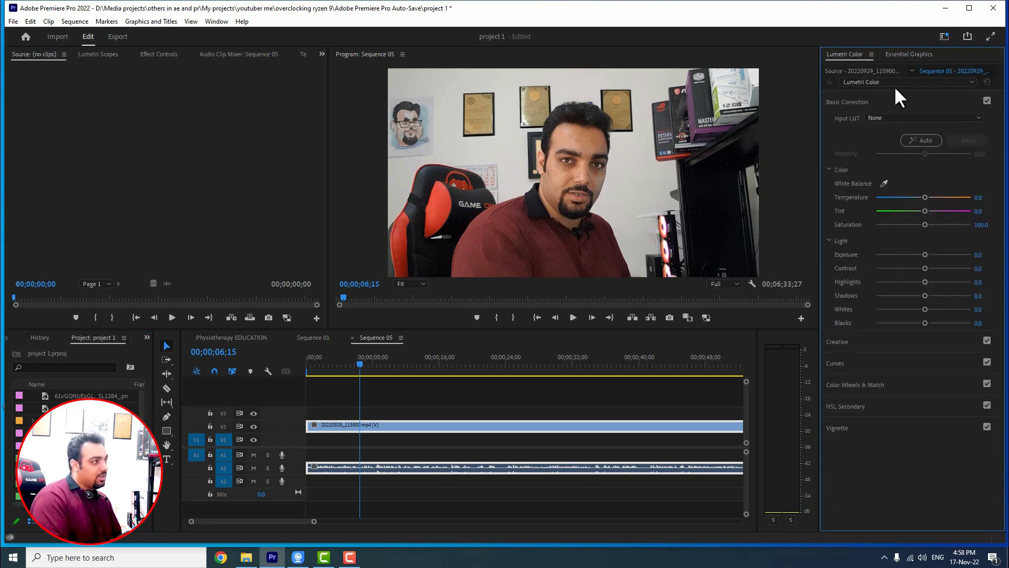
# Close the Essential Graphics and Lumetri Color panels
pyautogui.click(928, 52)
pyautogui.click(939, 54)
pyautogui.click(862, 58)
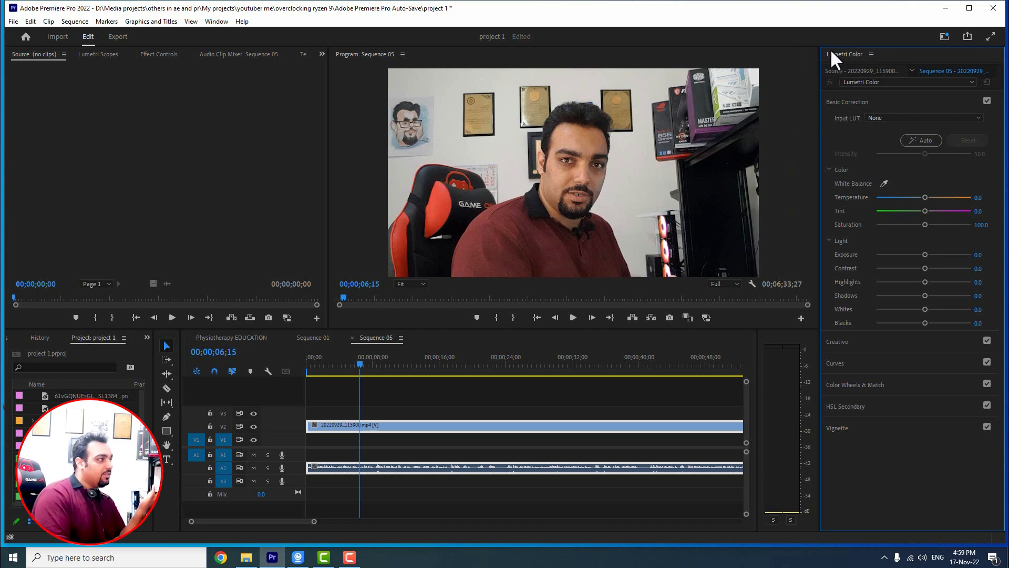
pyautogui.click(870, 54)
pyautogui.click(889, 61)
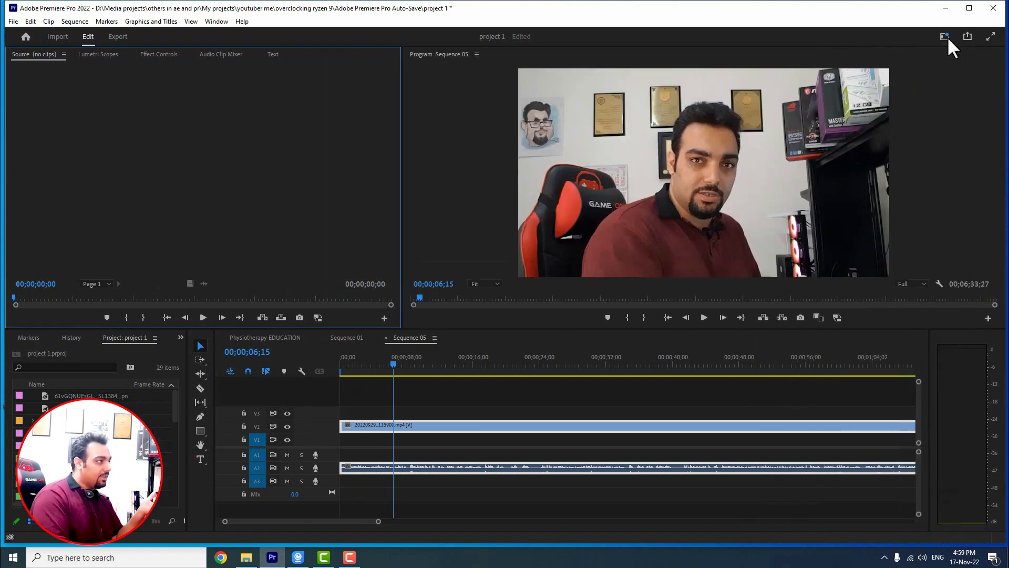
# Select the Color workspace again and reopen the Lumetri Color panel
pyautogui.click(944, 36)
pyautogui.click(871, 137)
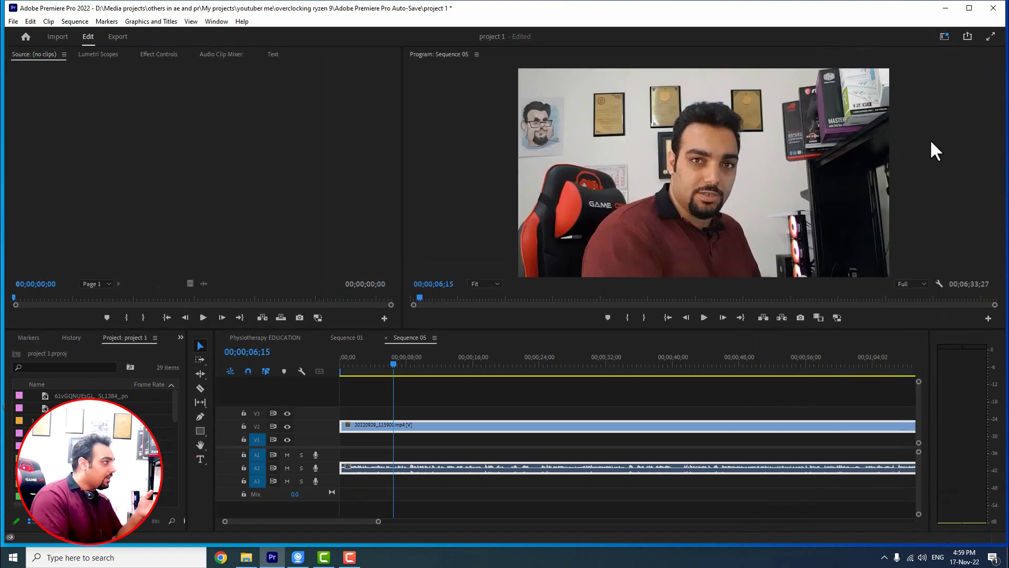
pyautogui.click(215, 21)
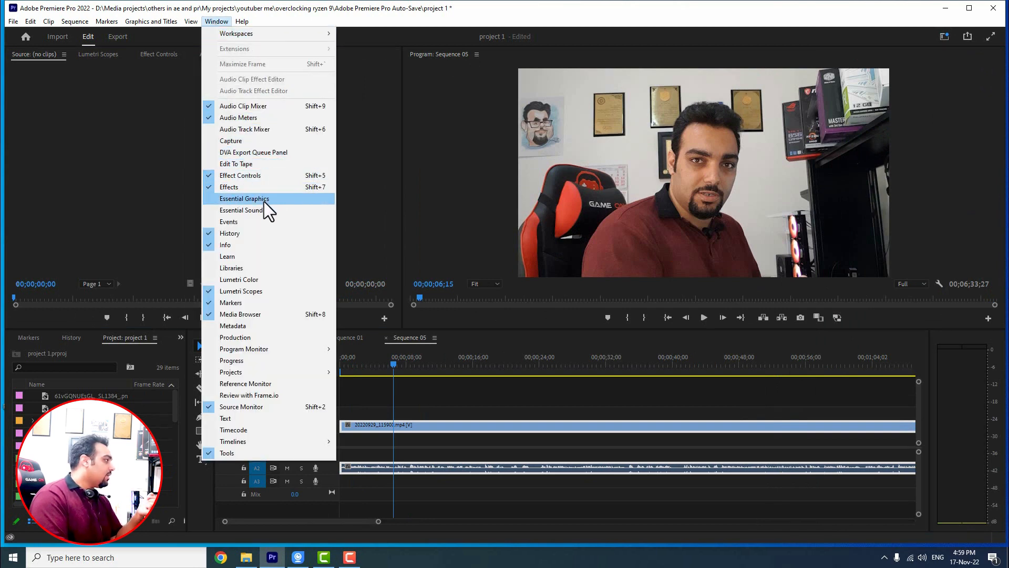
pyautogui.click(236, 278)
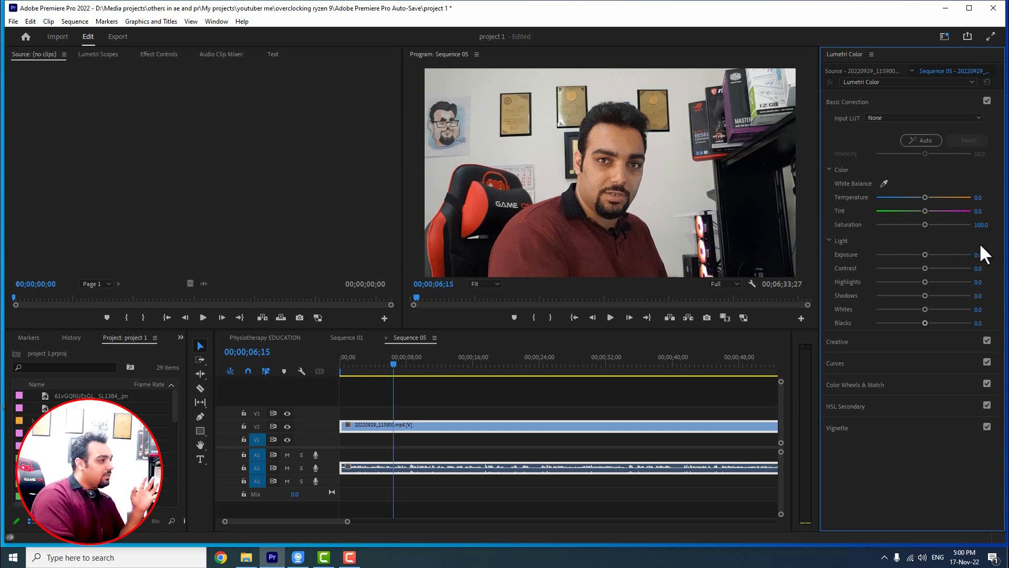
# Show the Lumetri Scopes and play the sequence up to 00;00;08;20 to watch the waveform
pyautogui.click(528, 424)
pyautogui.click(98, 54)
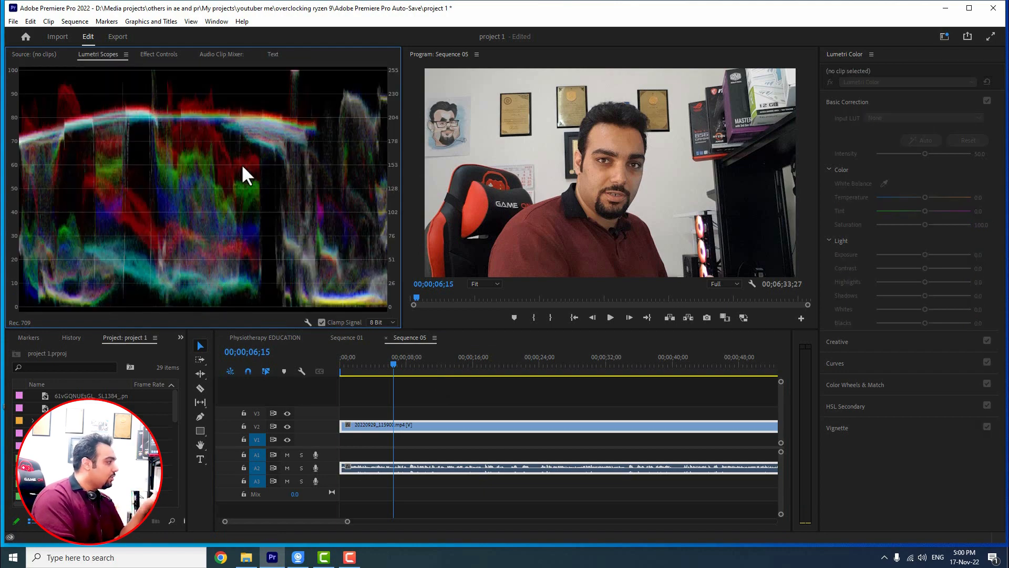
pyautogui.press('space')
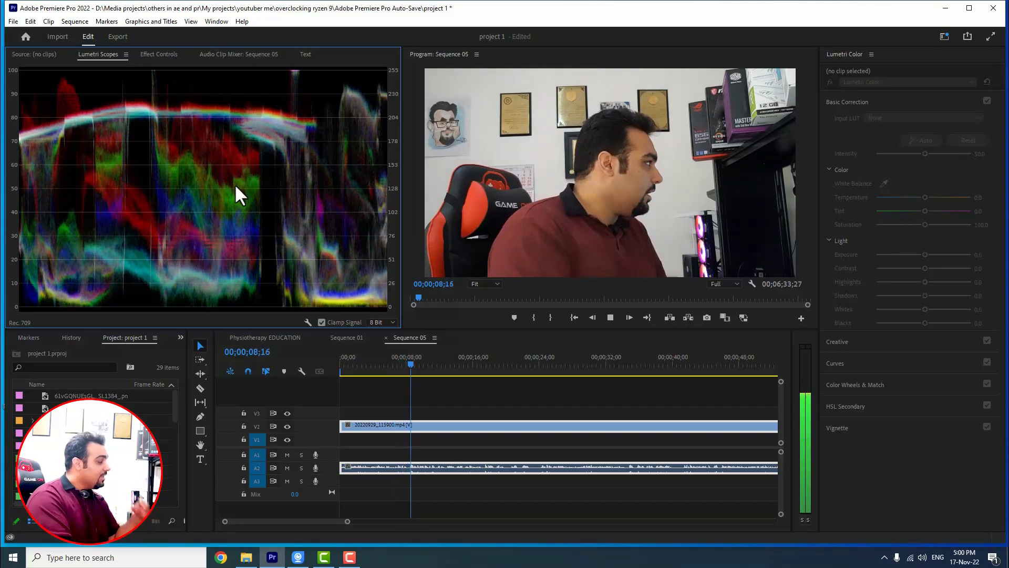
pyautogui.press('space')
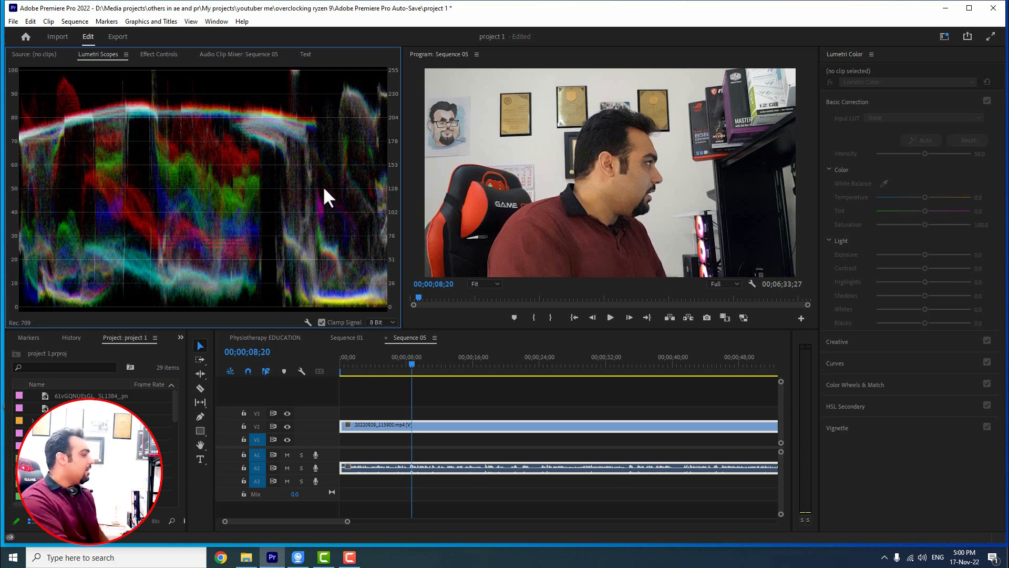
# Display the Histogram, Parade (RGB) and Vectorscope YUV scopes together with the RGB waveform
pyautogui.rightClick(286, 157)
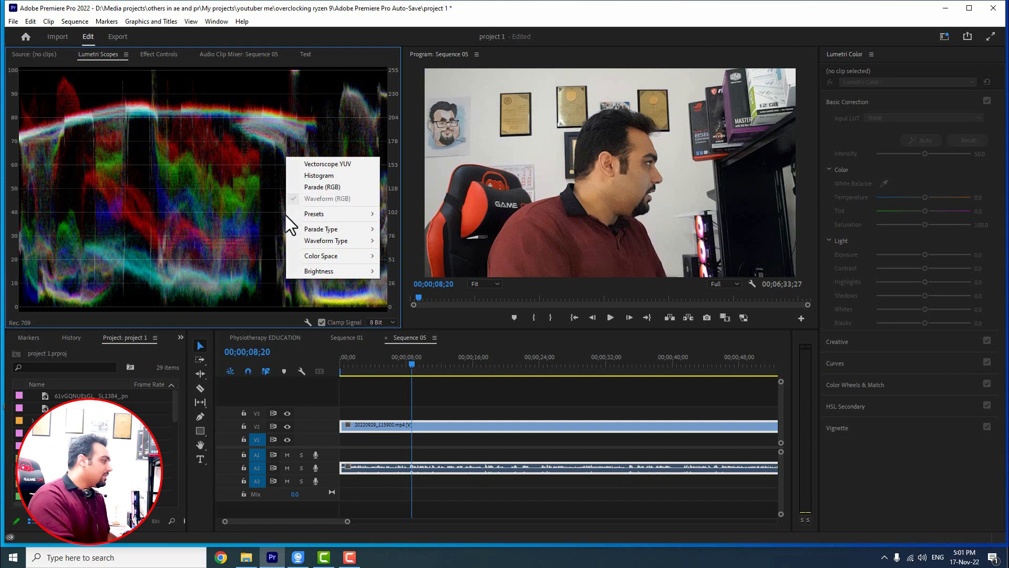
pyautogui.click(326, 176)
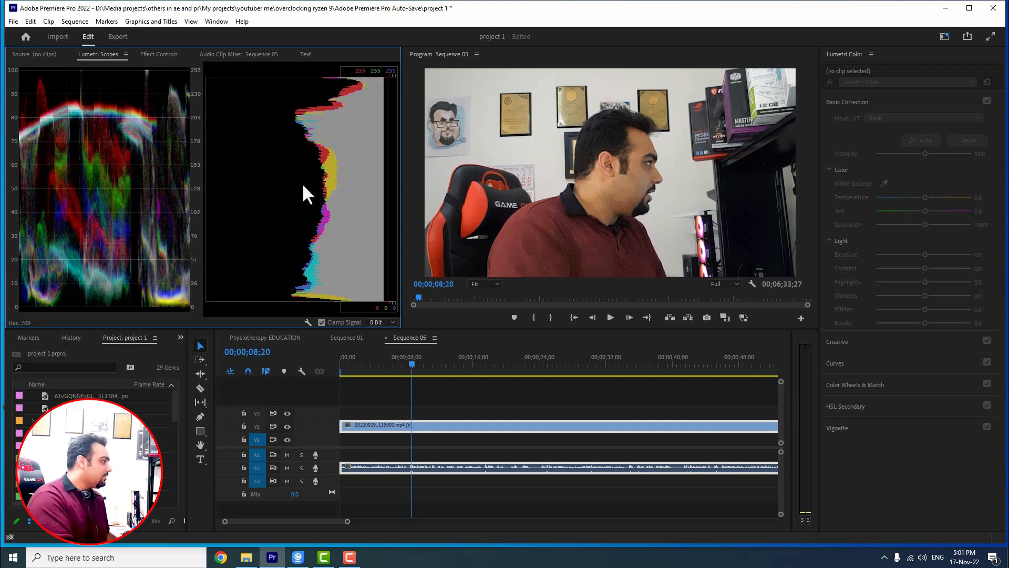
pyautogui.rightClick(219, 184)
pyautogui.click(250, 215)
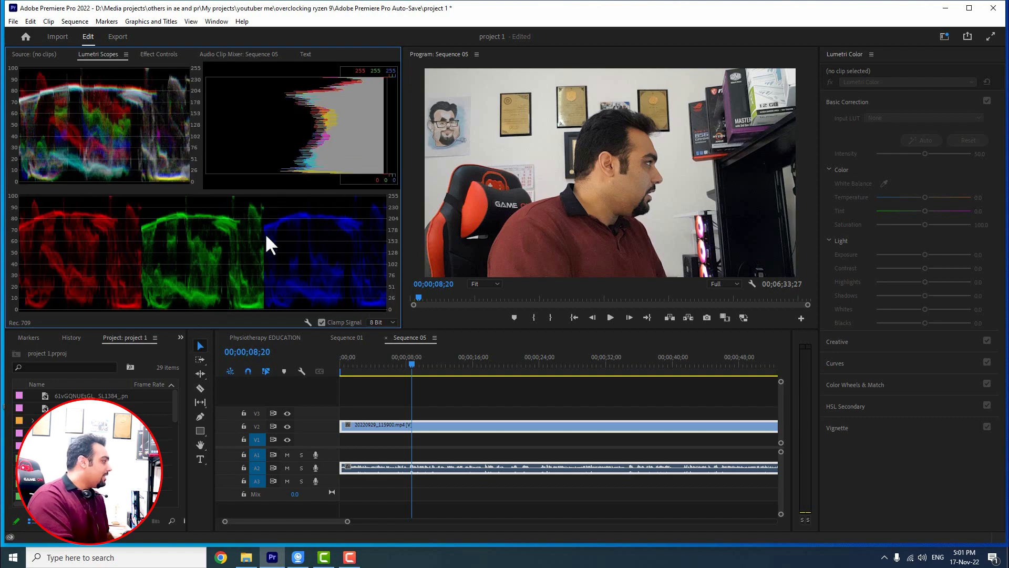
pyautogui.rightClick(203, 226)
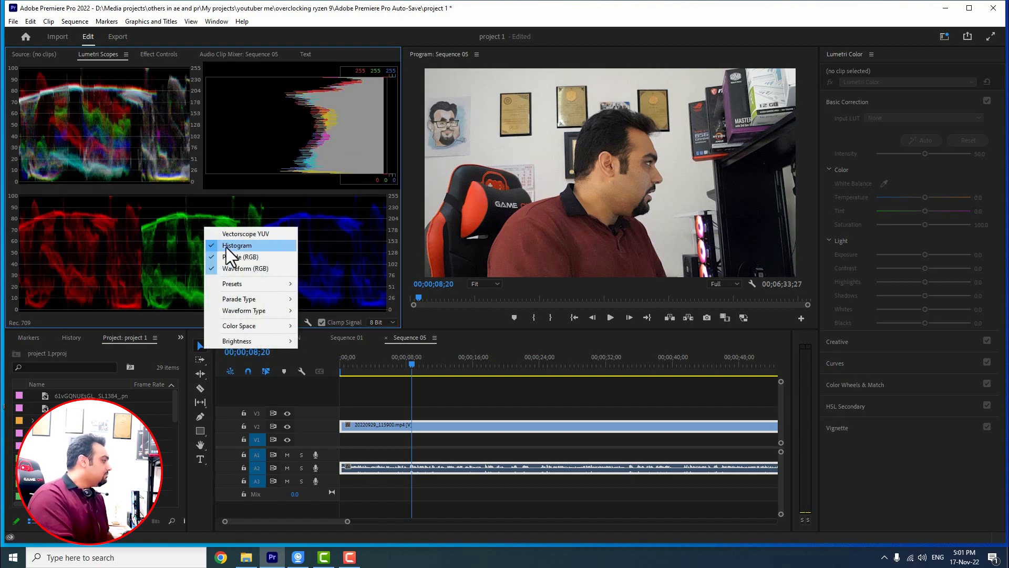
pyautogui.click(233, 241)
pyautogui.rightClick(233, 235)
pyautogui.click(255, 244)
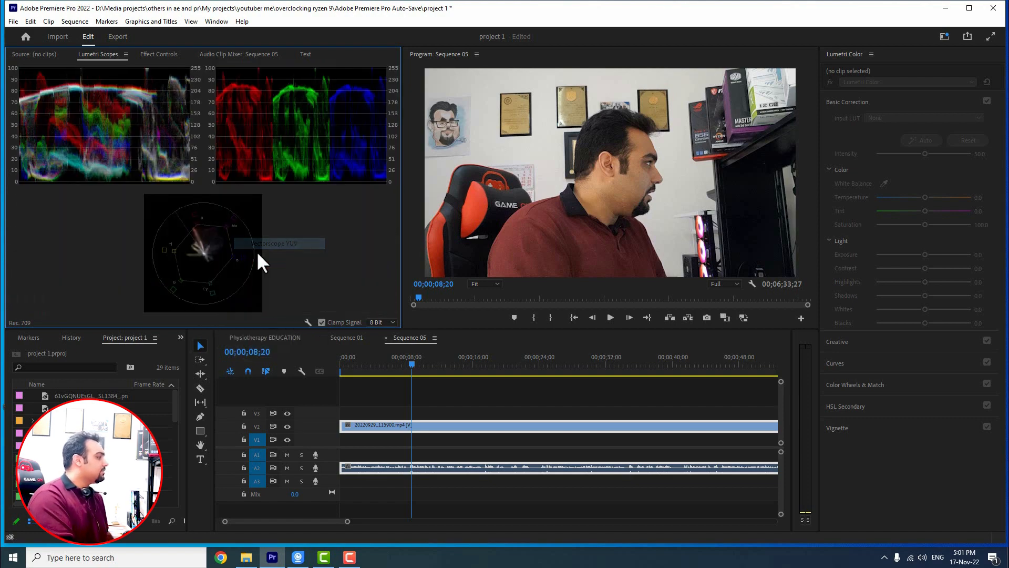
pyautogui.rightClick(256, 251)
pyautogui.click(293, 271)
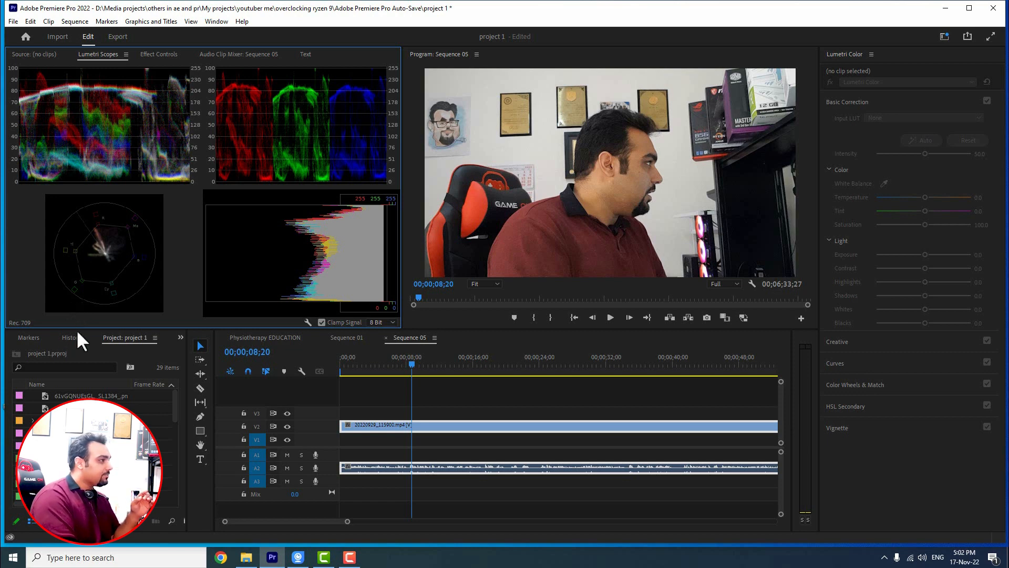
# Select the video clip on track V2 and enlarge the program preview by narrowing the scopes and shortening the timeline
pyautogui.click(958, 183)
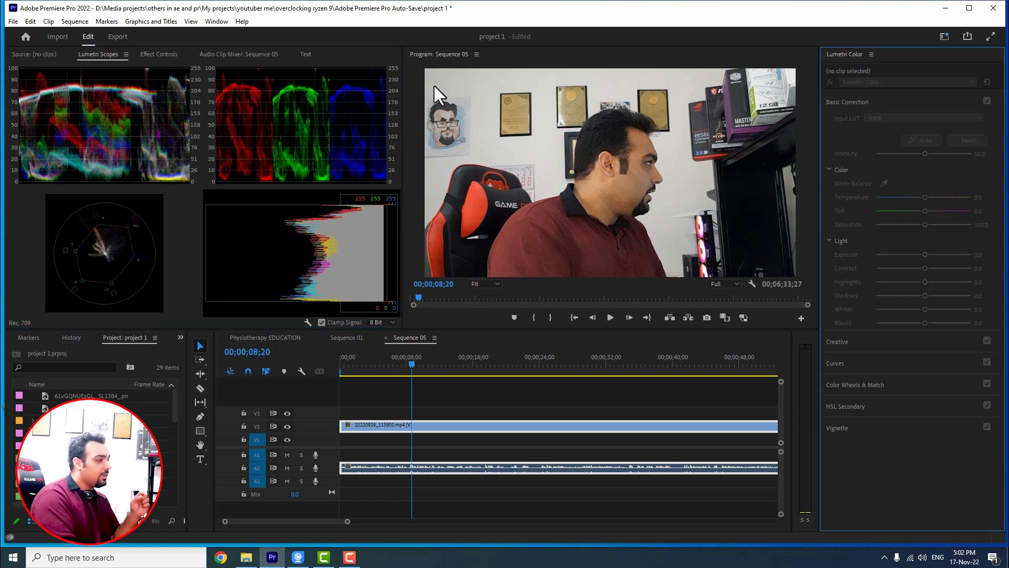
pyautogui.click(670, 425)
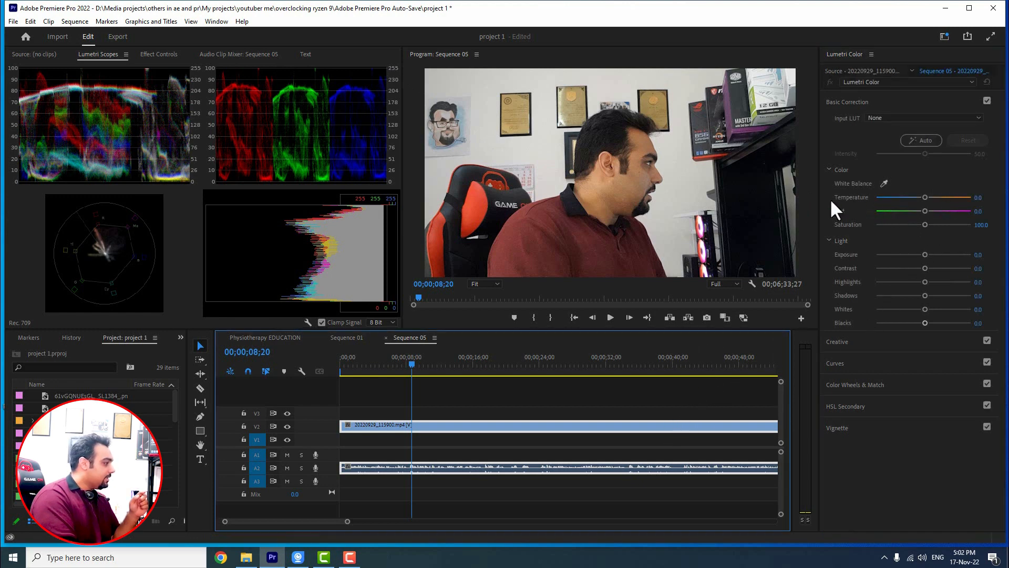
pyautogui.moveTo(401, 188); pyautogui.dragTo(283, 190)
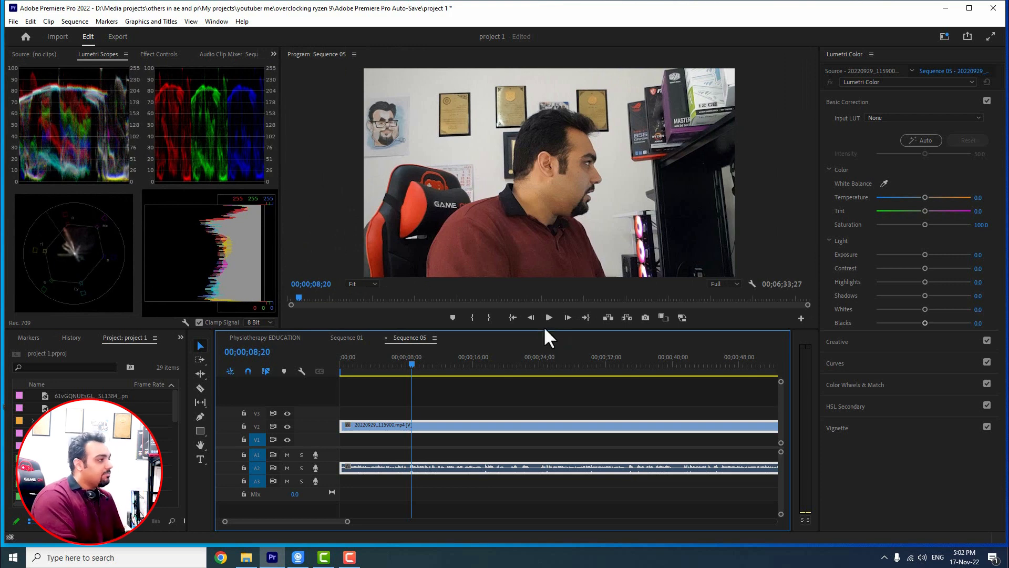
pyautogui.moveTo(544, 331); pyautogui.dragTo(551, 356)
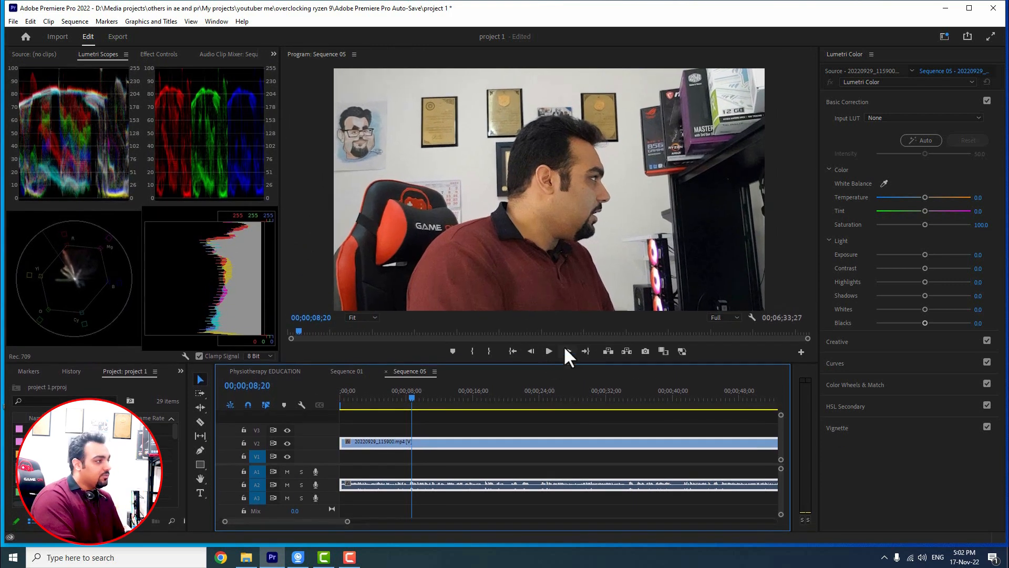
# Try the input LUTs ALEXA_Default_LogC2Rec709, AlexaV3_K1S1_LogC2Video_DCIP3_EE, AMIRA_Default_LogC2Rec709 and D-21_delogC_EI0200_B1 on the clip, and set the input LUT back to None
pyautogui.click(894, 116)
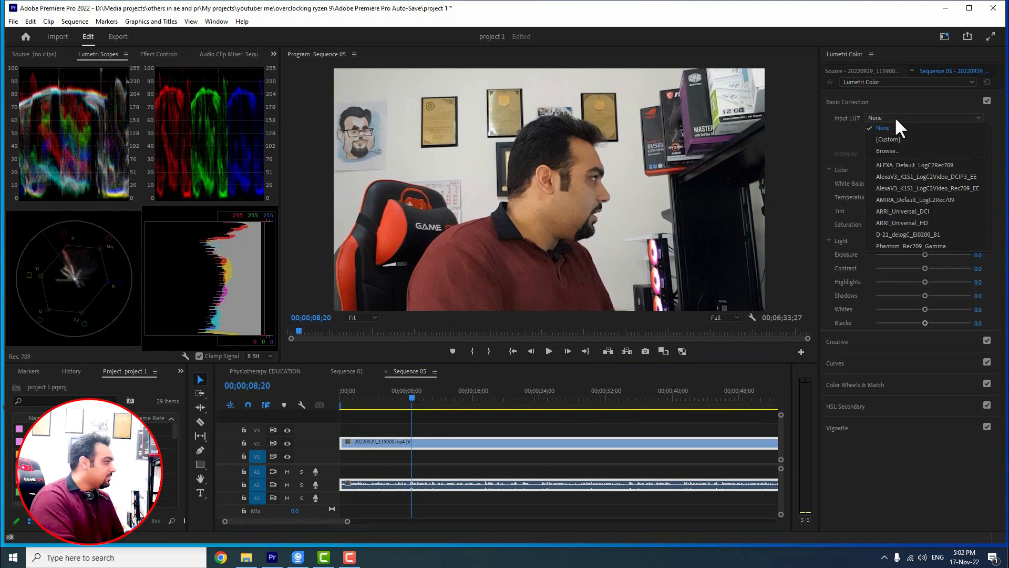
pyautogui.click(884, 165)
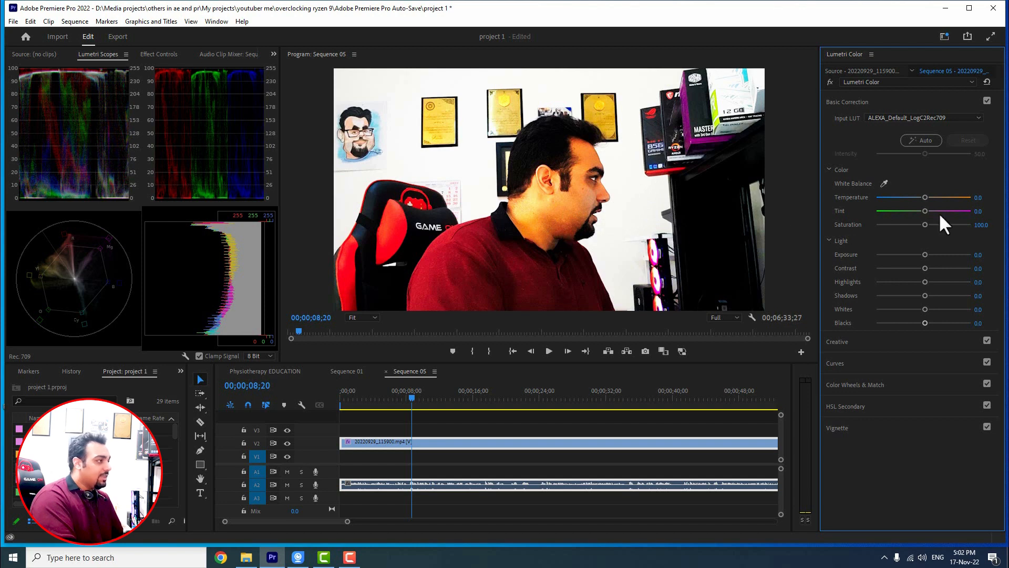
pyautogui.click(923, 120)
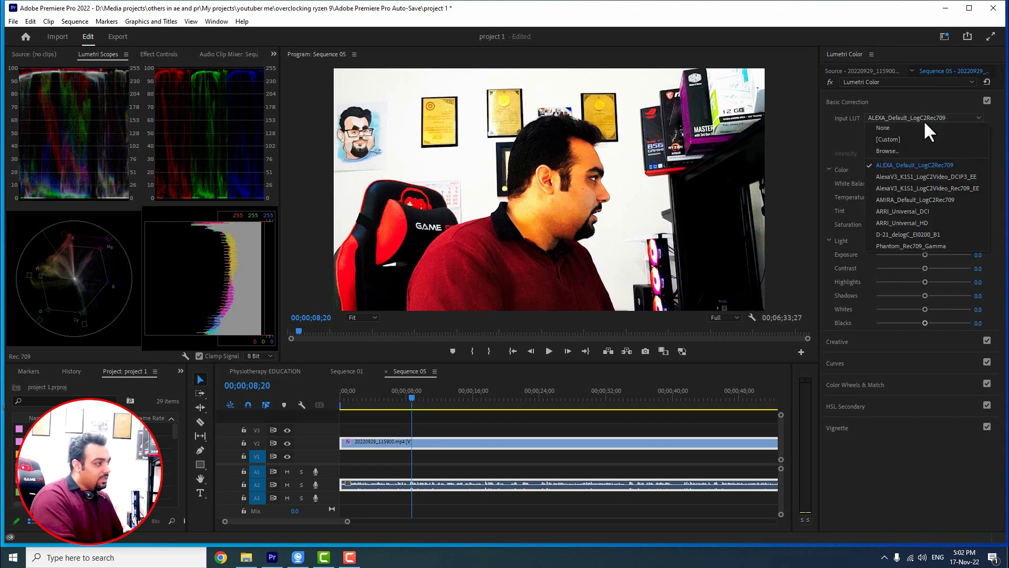
pyautogui.click(907, 178)
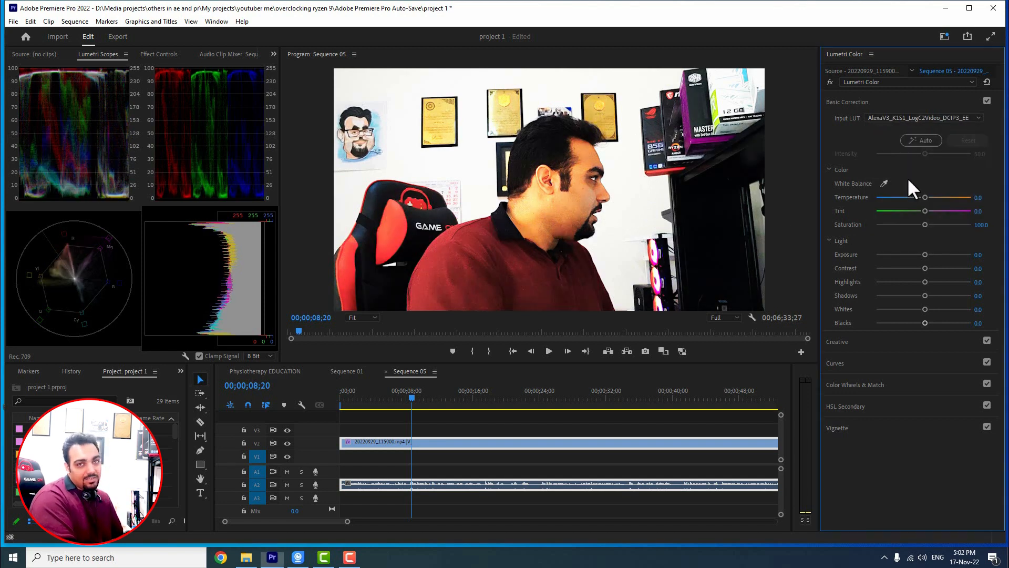
pyautogui.click(901, 119)
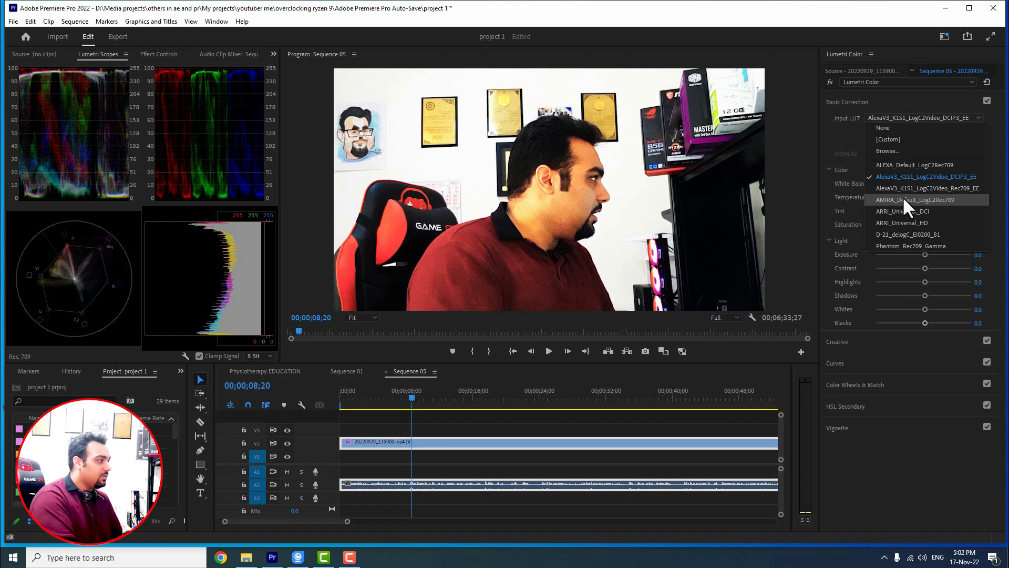
pyautogui.click(903, 199)
pyautogui.click(901, 121)
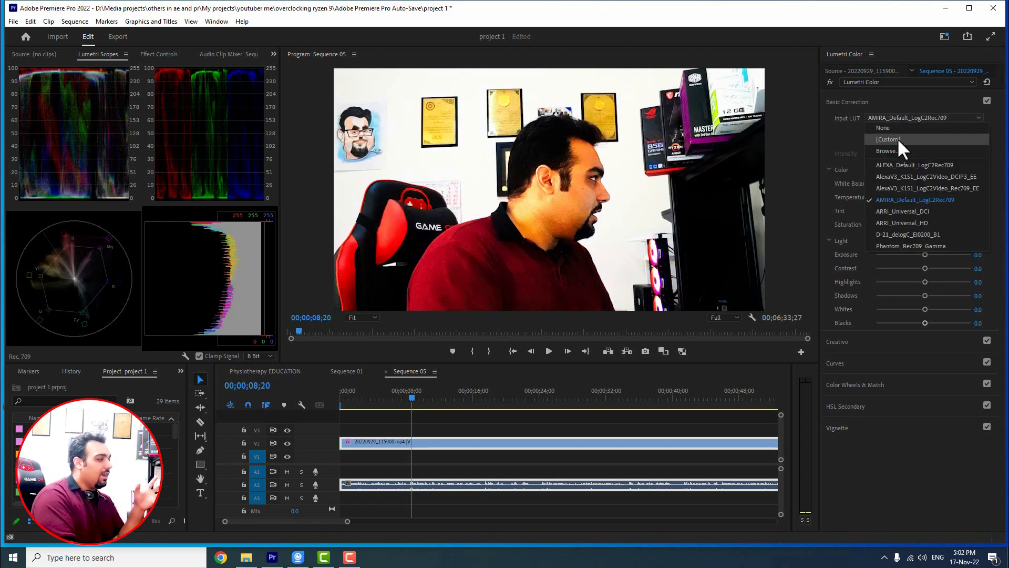
pyautogui.click(897, 229)
pyautogui.click(899, 119)
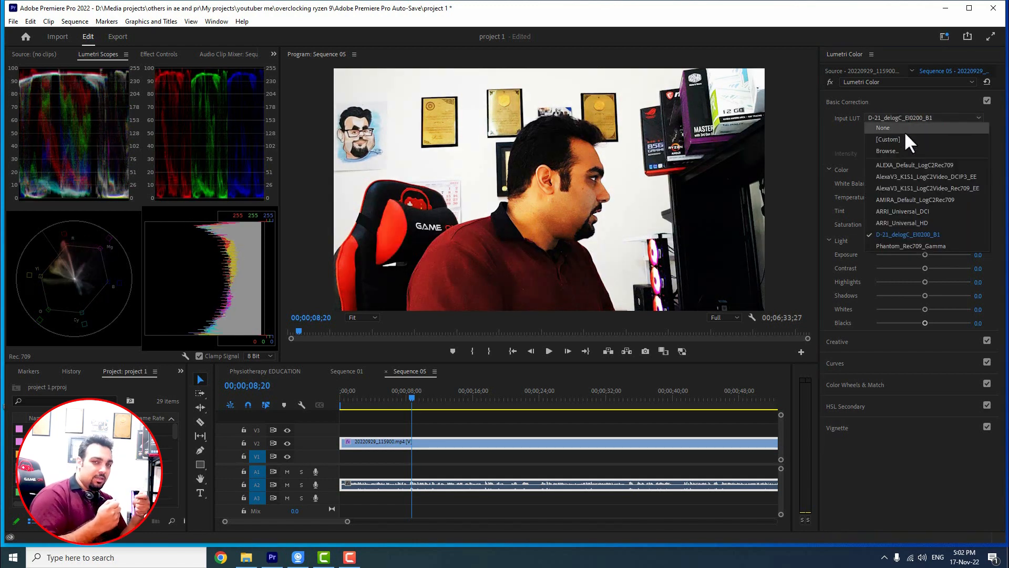
pyautogui.click(894, 129)
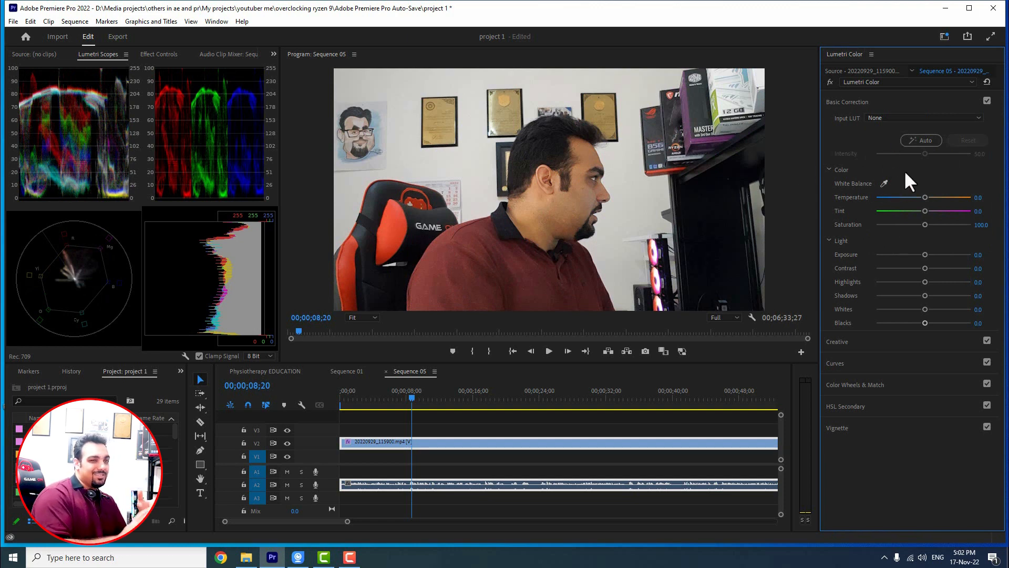
# Try Temperature 33.7, Tint 55.8 and Saturation 200 and 98.3 on the clip, and reset all three to their defaults
pyautogui.moveTo(921, 200); pyautogui.dragTo(937, 199)
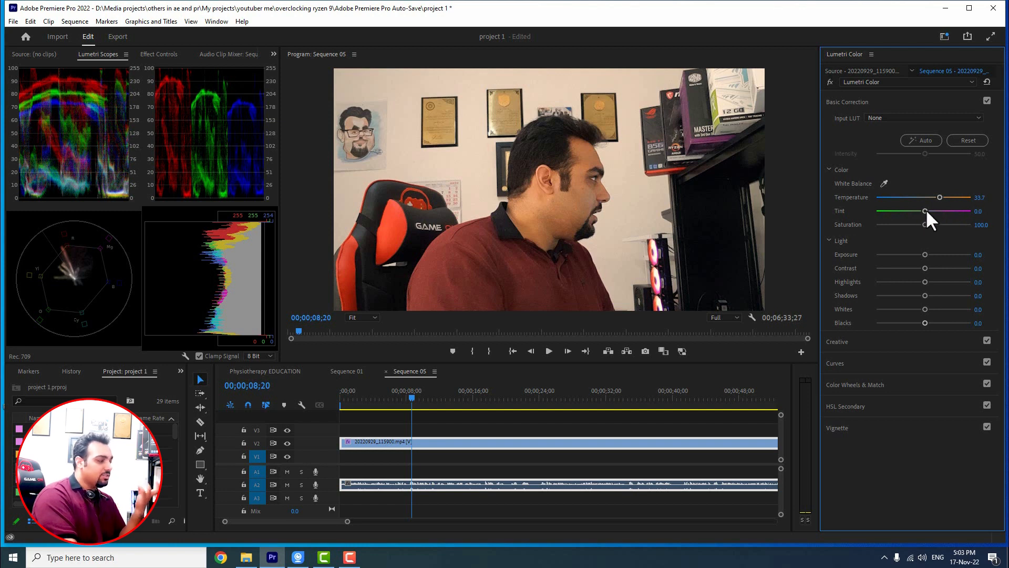
pyautogui.moveTo(925, 210); pyautogui.dragTo(983, 222)
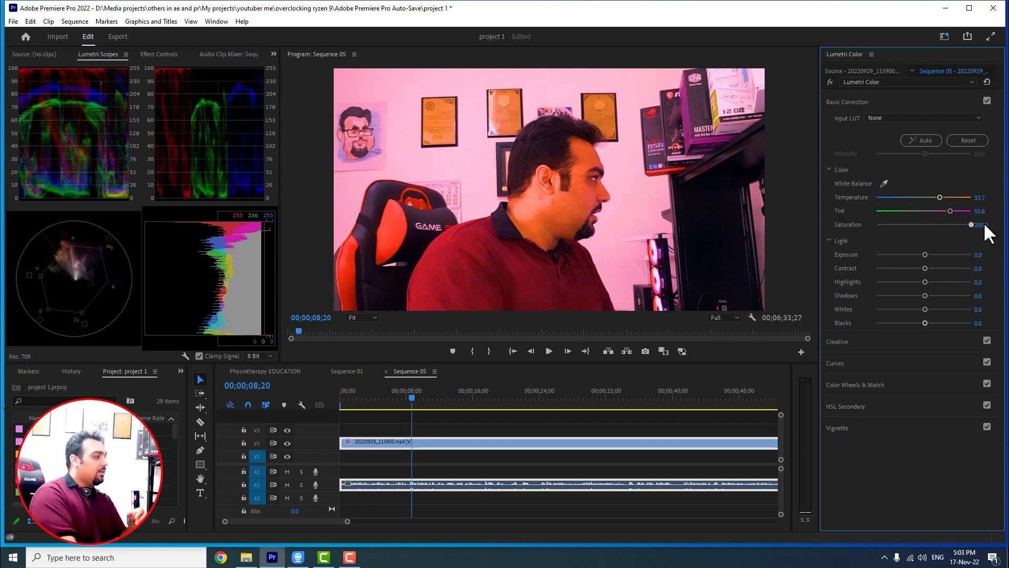
pyautogui.moveTo(982, 222); pyautogui.dragTo(922, 224)
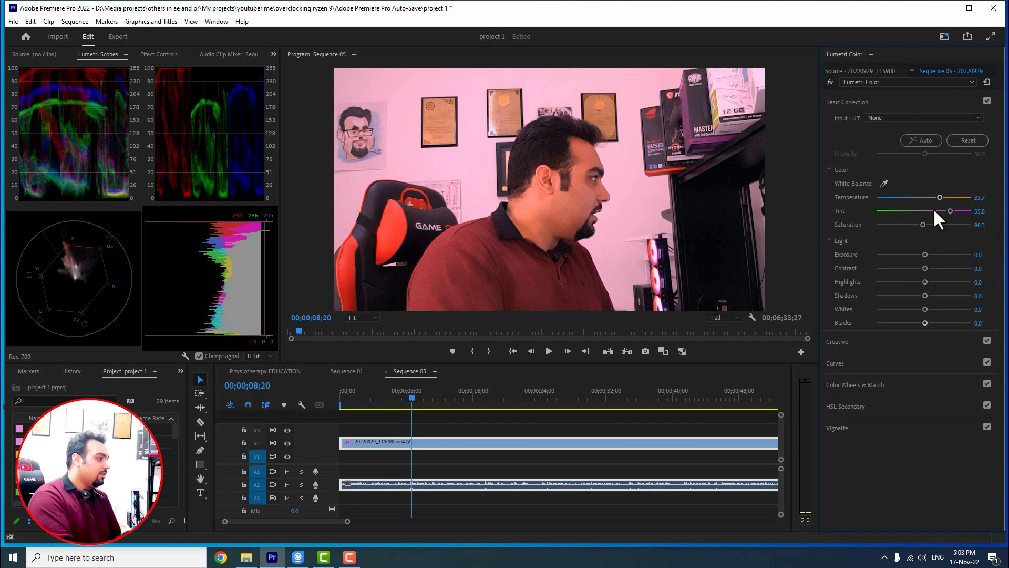
pyautogui.doubleClick(927, 224)
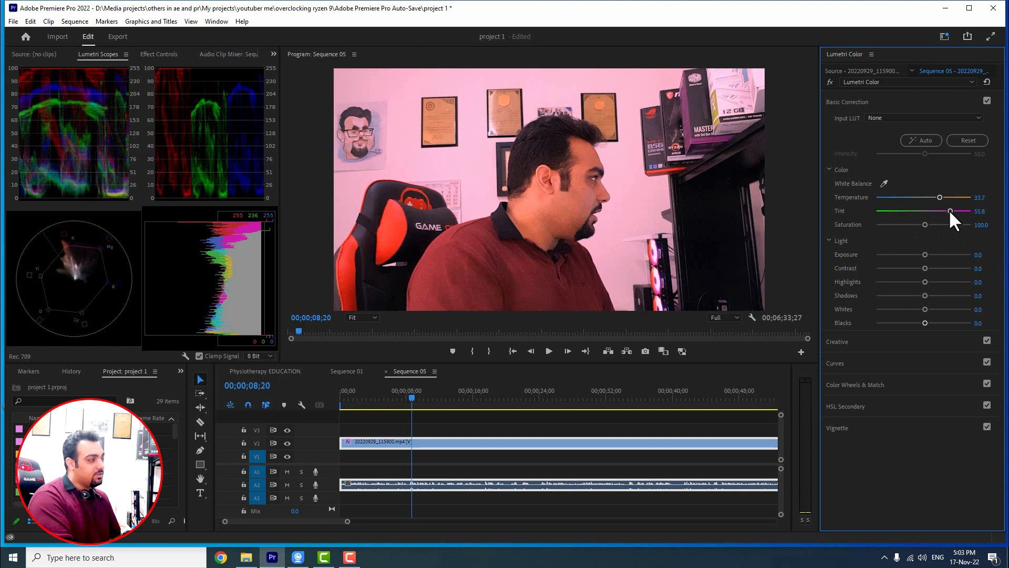
pyautogui.doubleClick(949, 211)
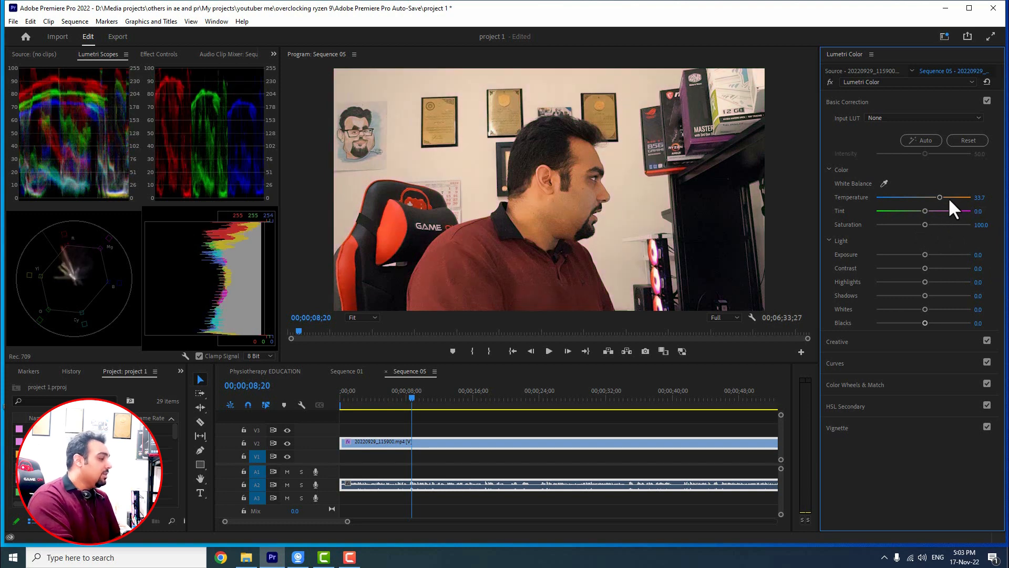
pyautogui.doubleClick(940, 198)
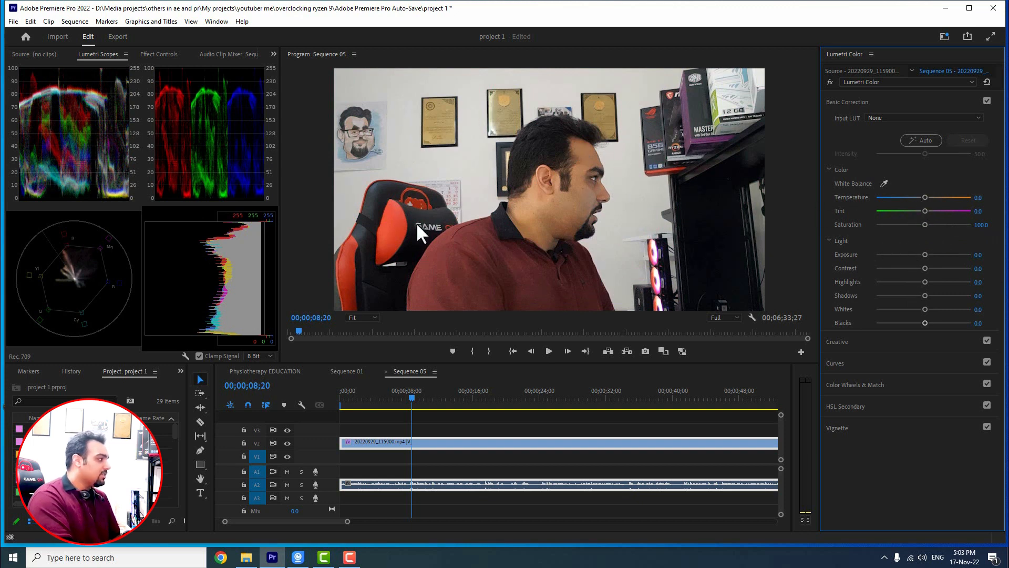
# With the playhead at 00;00;16;05, try exposures of 3.1 and -2.1, and set the clip's Exposure to 1.6 and Temperature to 18.2
pyautogui.moveTo(406, 400); pyautogui.dragTo(470, 397)
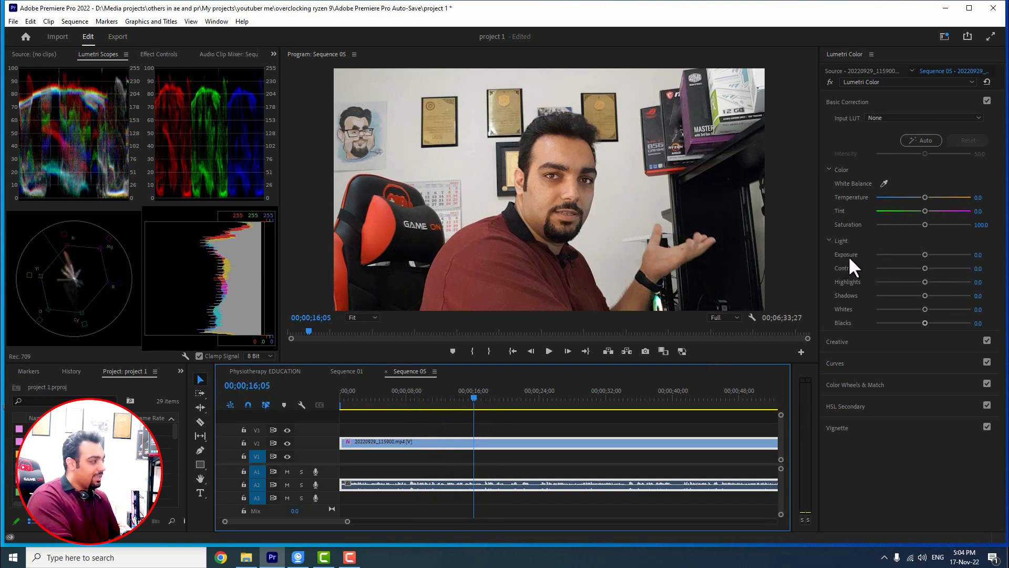
pyautogui.moveTo(924, 254); pyautogui.dragTo(950, 260)
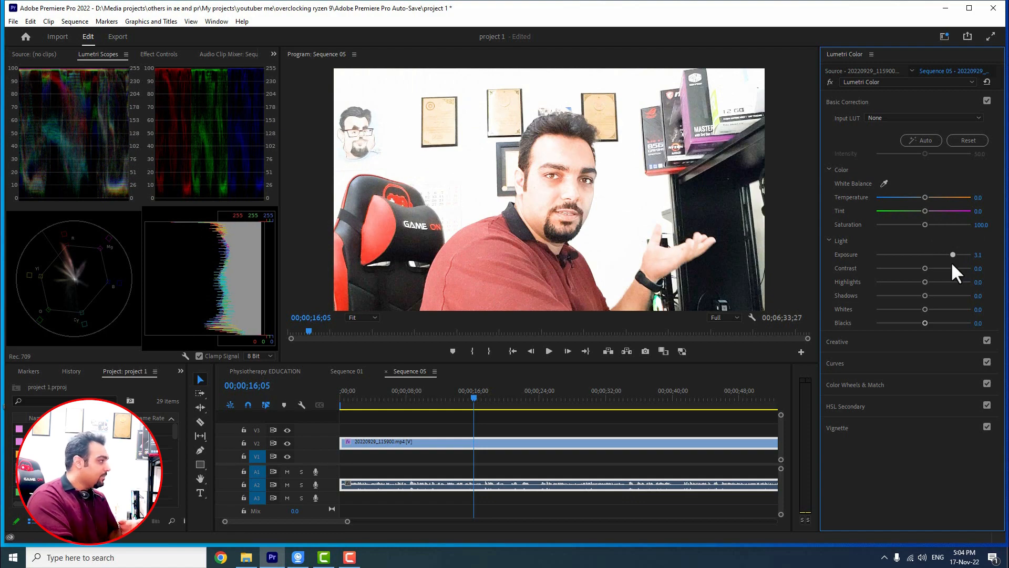
pyautogui.moveTo(950, 260); pyautogui.dragTo(936, 266)
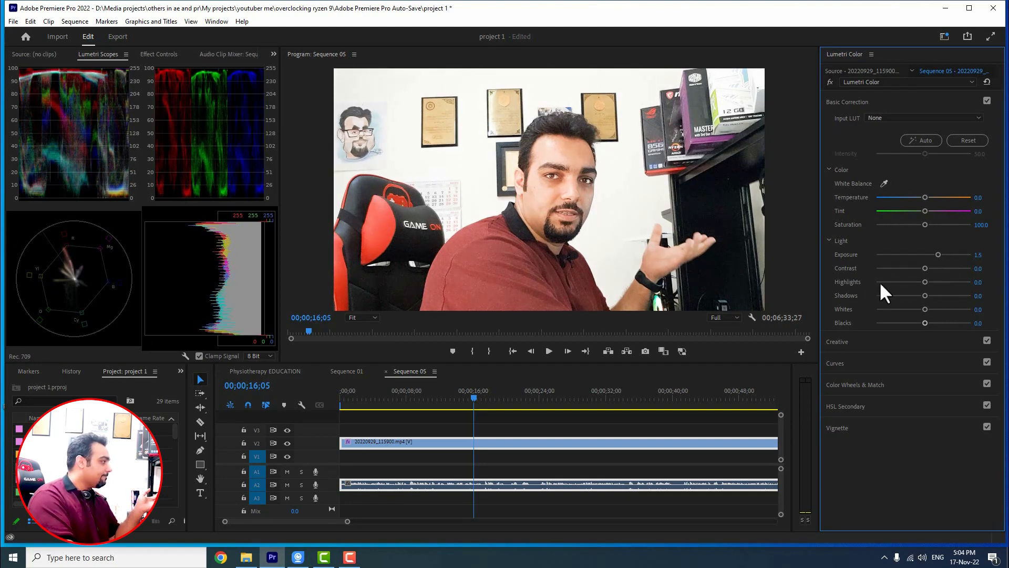
pyautogui.moveTo(936, 256); pyautogui.dragTo(904, 260)
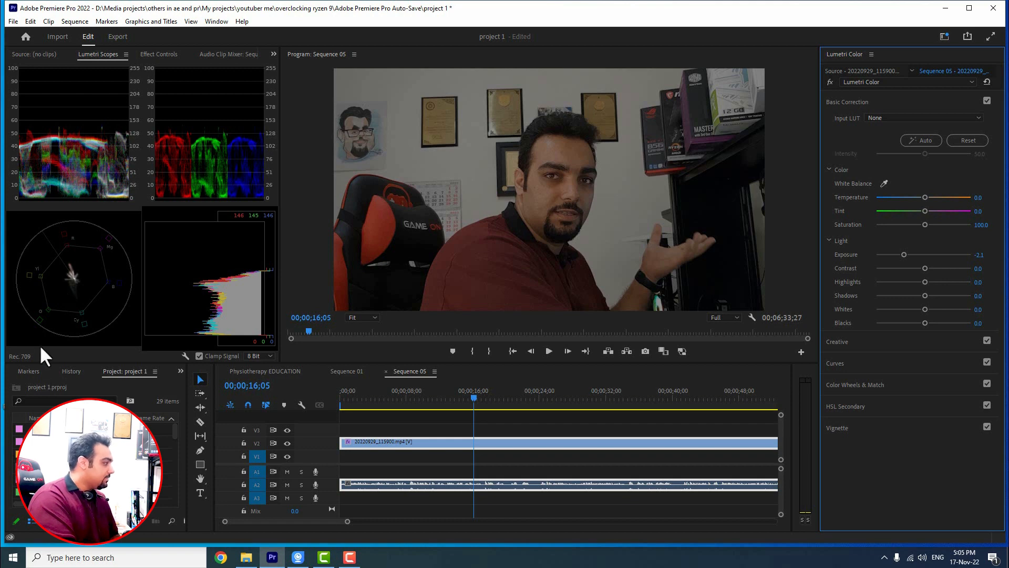
pyautogui.moveTo(911, 258); pyautogui.dragTo(936, 254)
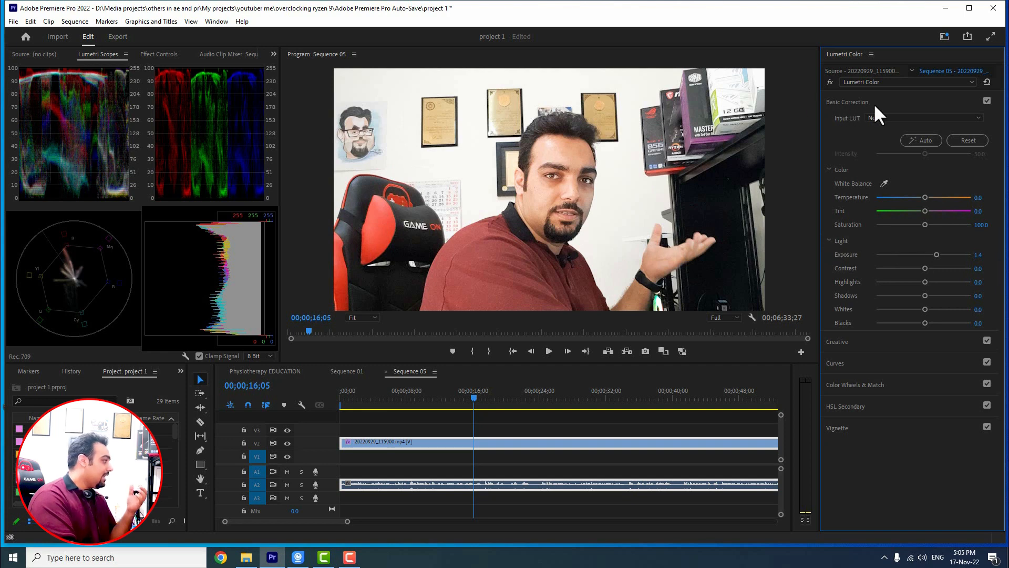
pyautogui.moveTo(934, 254); pyautogui.dragTo(935, 253)
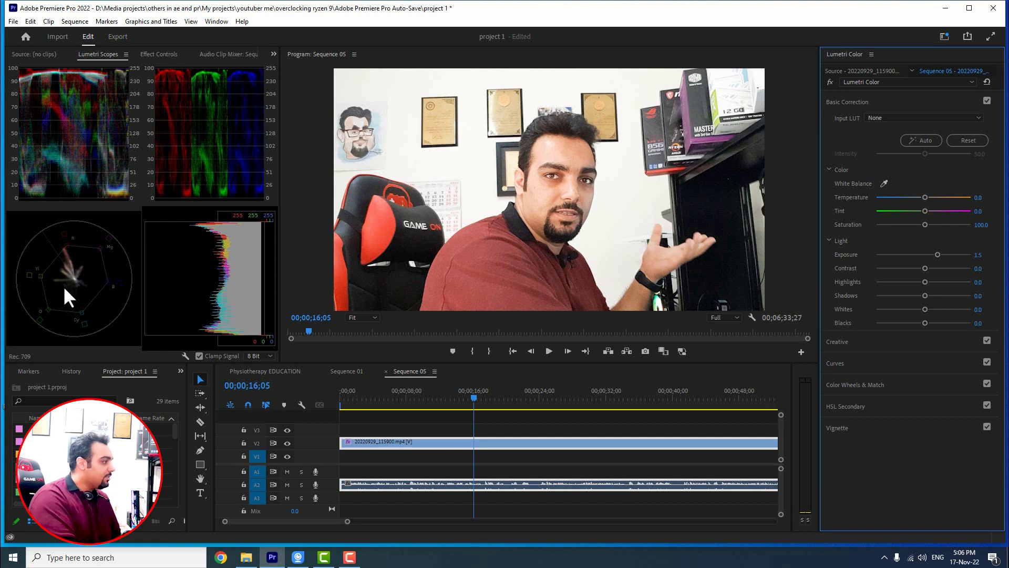
pyautogui.moveTo(924, 198)
pyautogui.mouseDown()
pyautogui.moveTo(915, 198)
pyautogui.moveTo(931, 196)
pyautogui.mouseUp()
pyautogui.moveTo(938, 250); pyautogui.dragTo(938, 251)
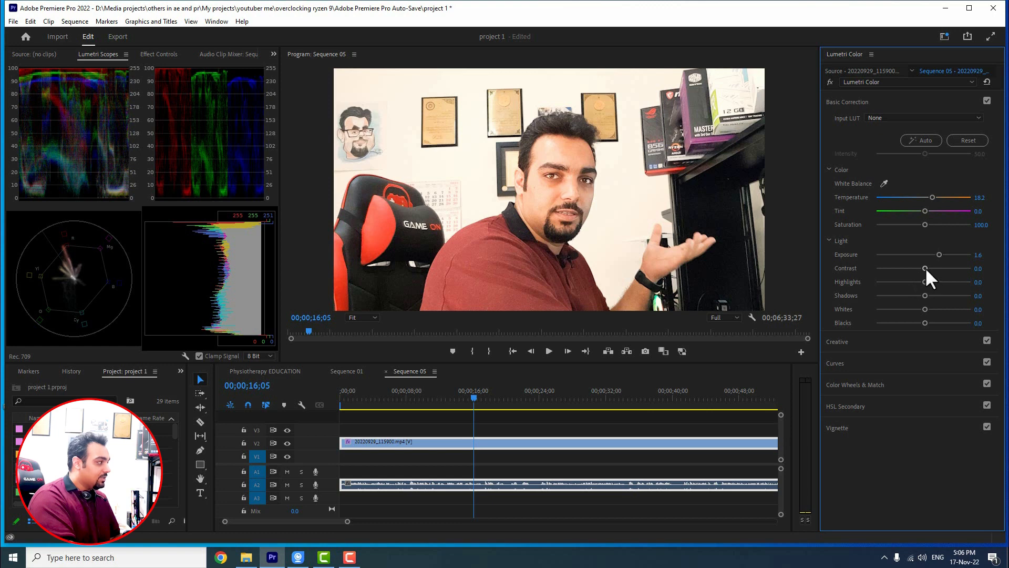
# Raise the clip's Contrast to 100, and set Highlights to -0.6 after trying 92.3
pyautogui.moveTo(925, 268); pyautogui.dragTo(945, 264)
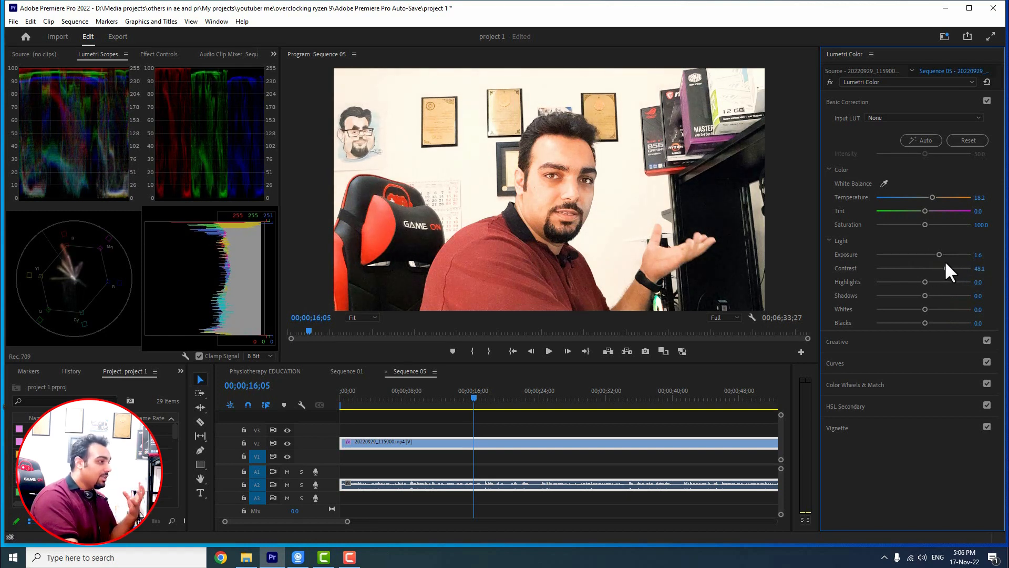
pyautogui.moveTo(945, 264); pyautogui.dragTo(966, 281)
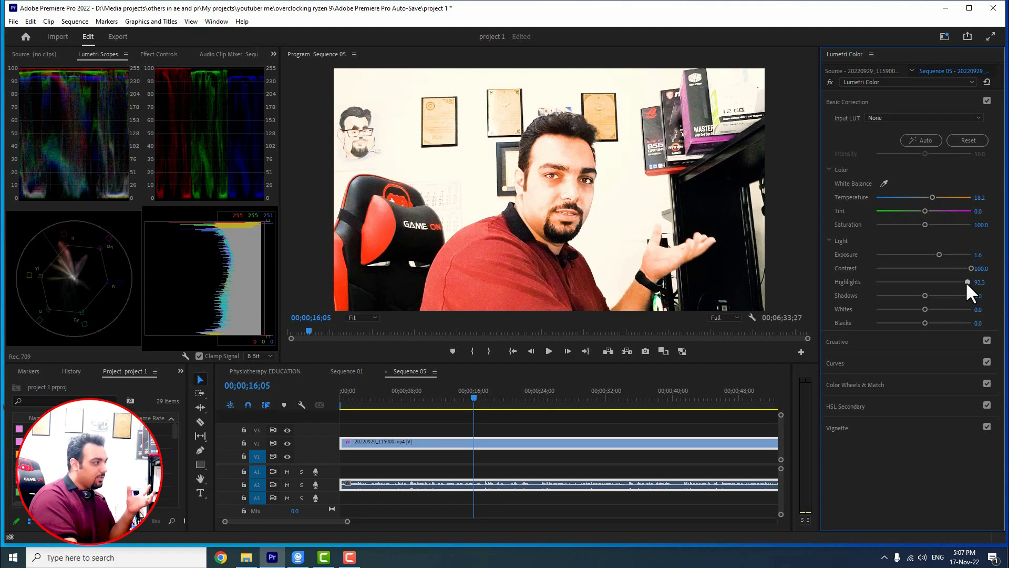
pyautogui.moveTo(966, 281); pyautogui.dragTo(922, 287)
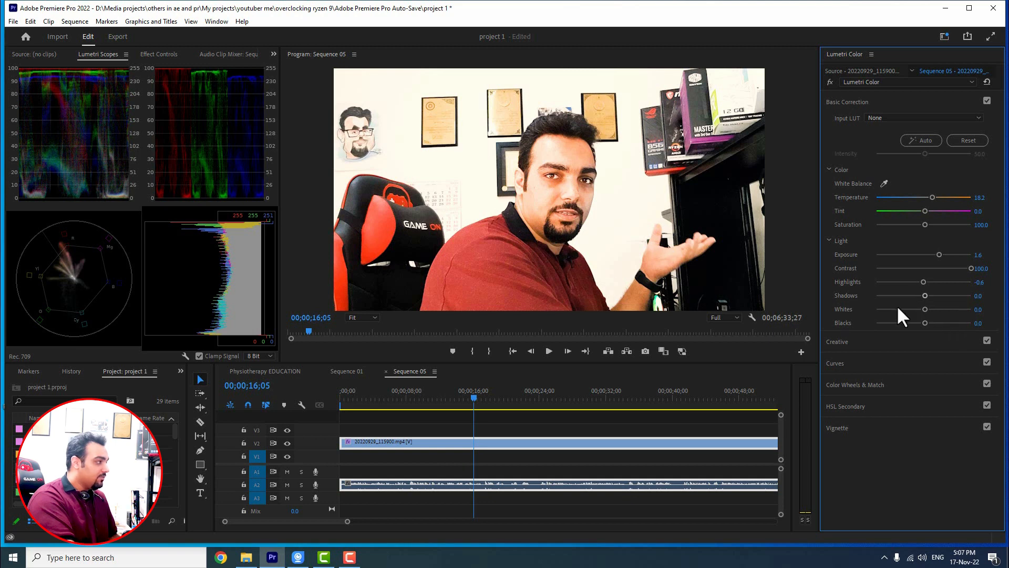
# Set Shadows to -54.7, Whites to 39.2 and Blacks to -31.5, and play the sequence to about 00;00;17;26 to preview the grade
pyautogui.moveTo(923, 296)
pyautogui.mouseDown()
pyautogui.moveTo(961, 296)
pyautogui.moveTo(883, 295)
pyautogui.moveTo(903, 296)
pyautogui.mouseUp()
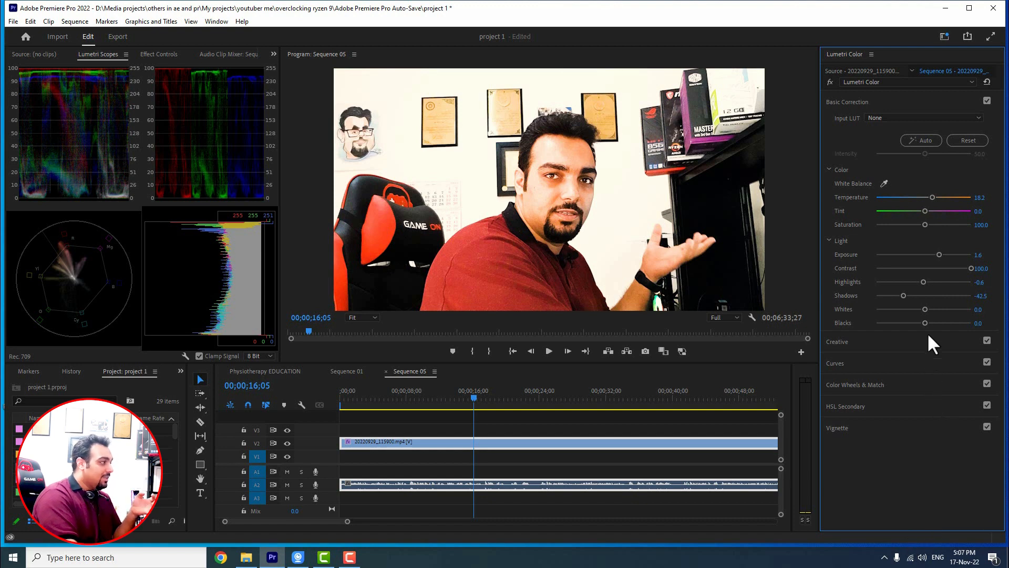
pyautogui.moveTo(901, 294); pyautogui.dragTo(895, 295)
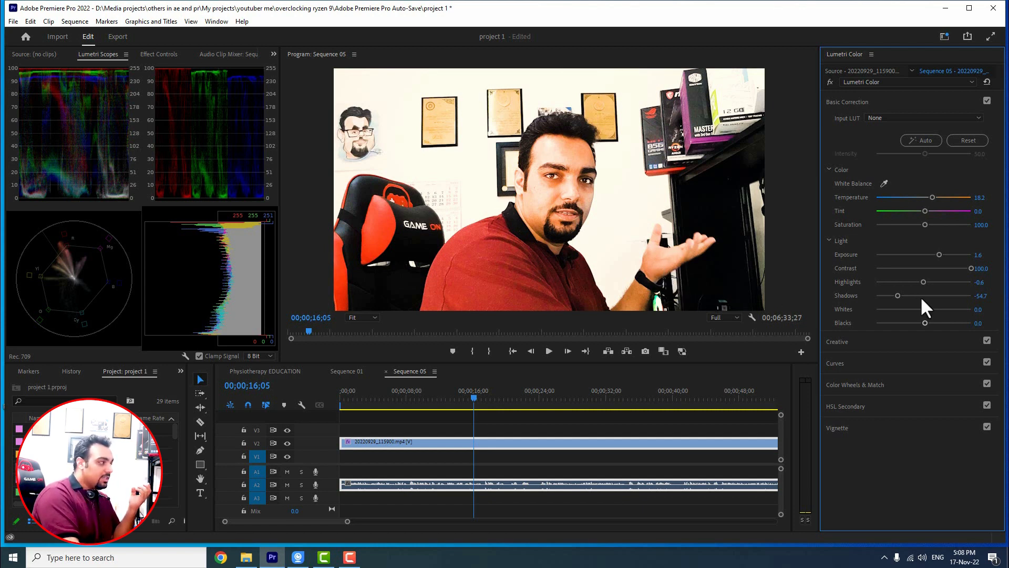
pyautogui.moveTo(924, 309); pyautogui.dragTo(908, 323)
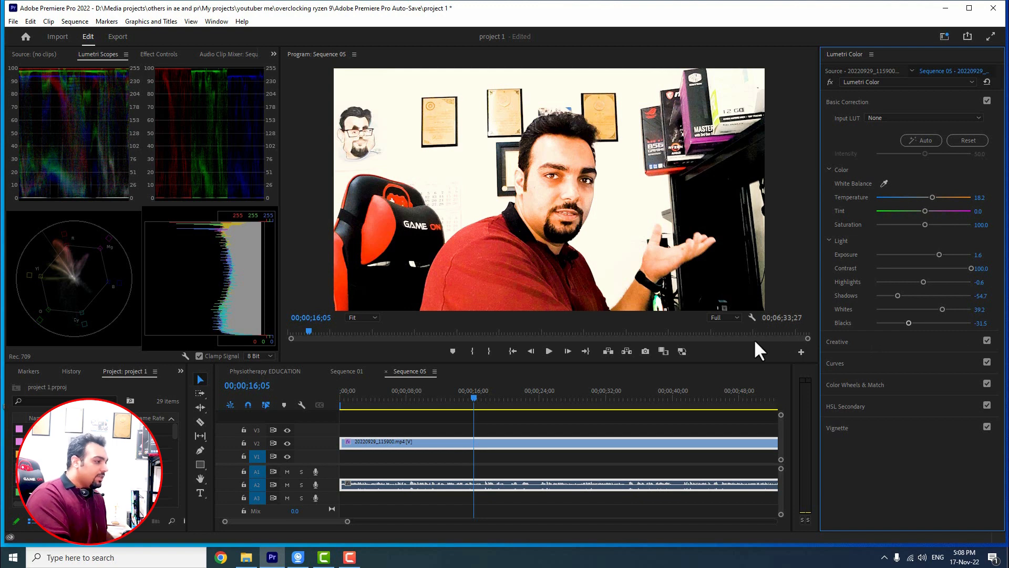
pyautogui.press('space')
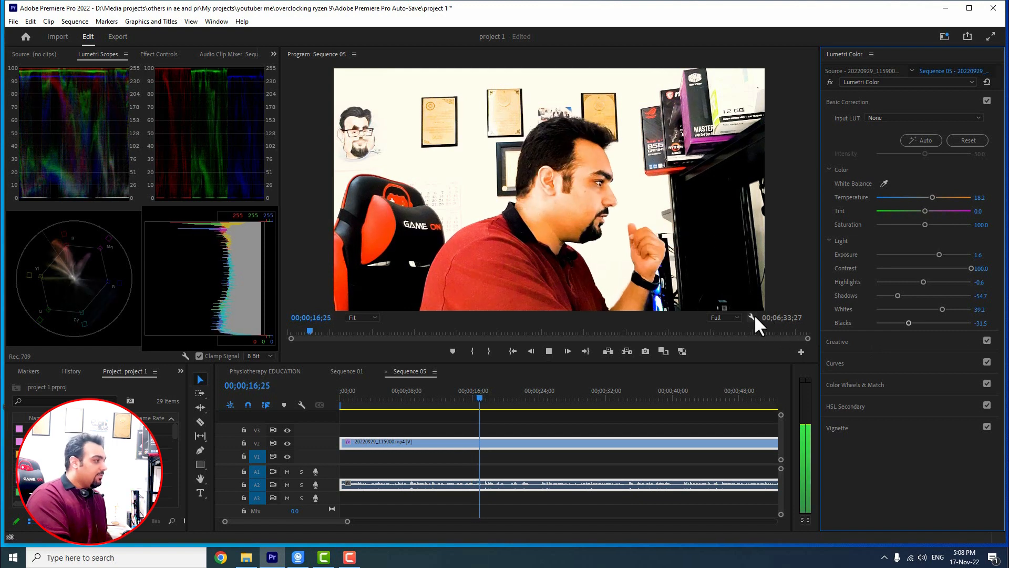
pyautogui.press('space')
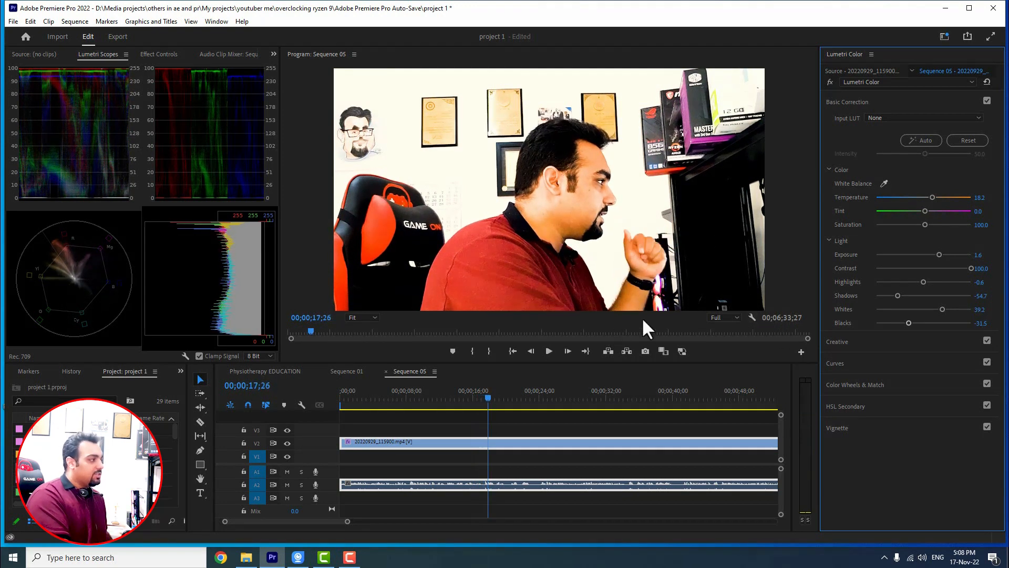
# Set Faded Film to 60 in the Creative adjustments, and show the Basic Correction settings again
pyautogui.click(837, 342)
pyautogui.moveTo(915, 271)
pyautogui.mouseDown()
pyautogui.moveTo(900, 272)
pyautogui.moveTo(968, 276)
pyautogui.moveTo(933, 275)
pyautogui.mouseUp()
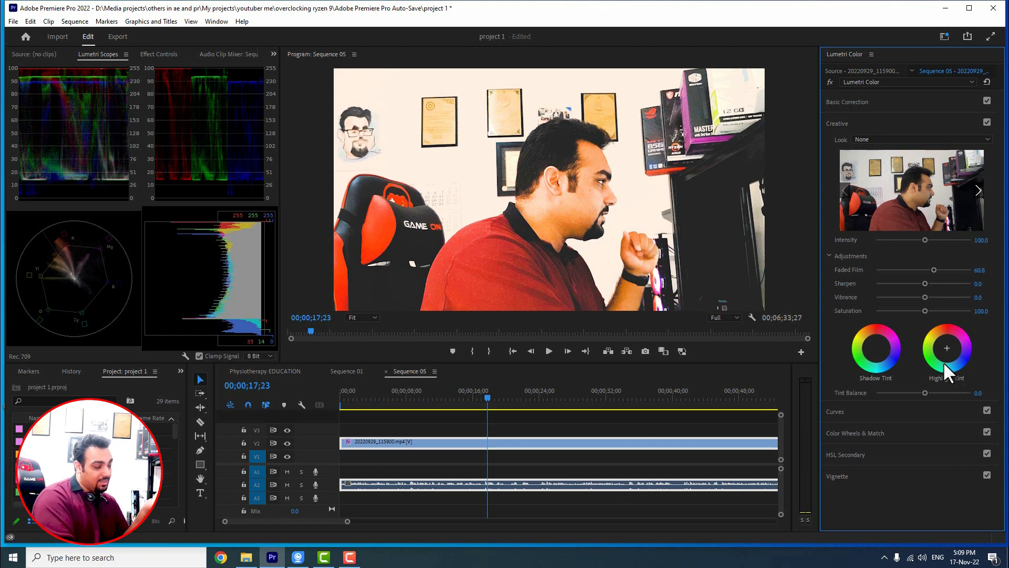
pyautogui.click(850, 99)
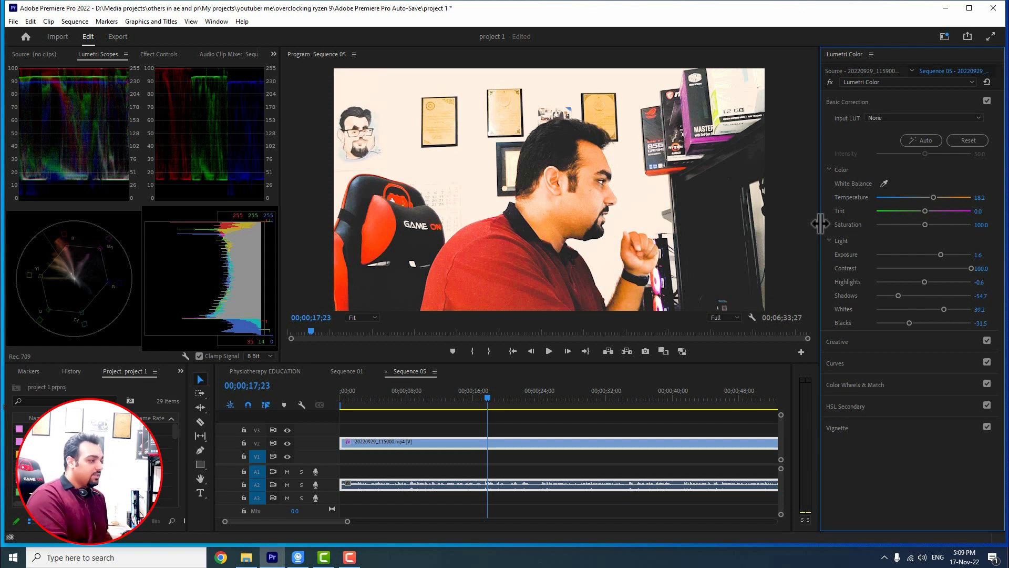
# Shift the Creative shadow tint slightly toward red and the highlight tint slightly toward blue, and adjust Tint Balance, trying 100
pyautogui.click(843, 351)
pyautogui.moveTo(879, 350); pyautogui.dragTo(879, 345)
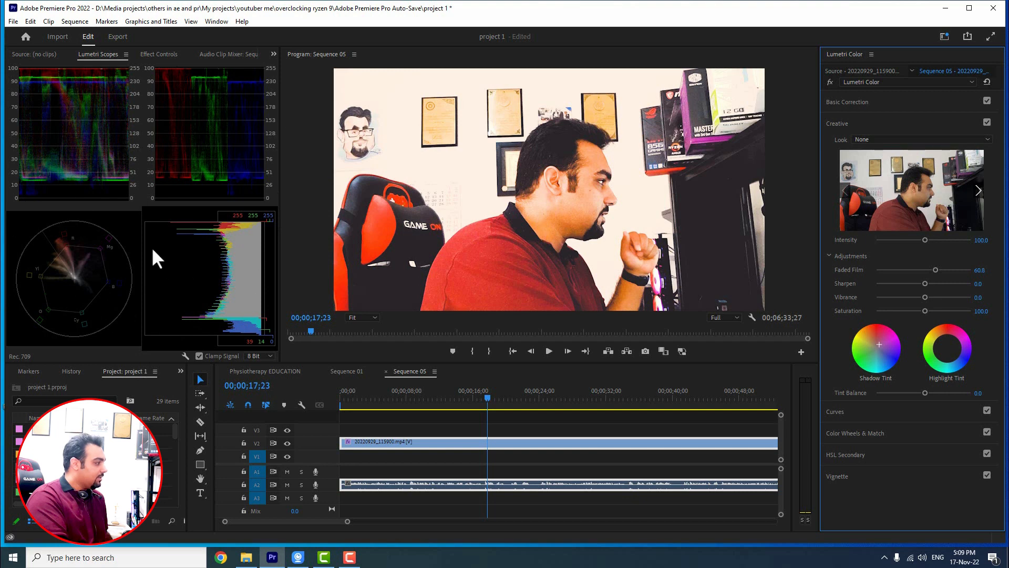
pyautogui.click(948, 346)
pyautogui.moveTo(947, 345); pyautogui.dragTo(948, 340)
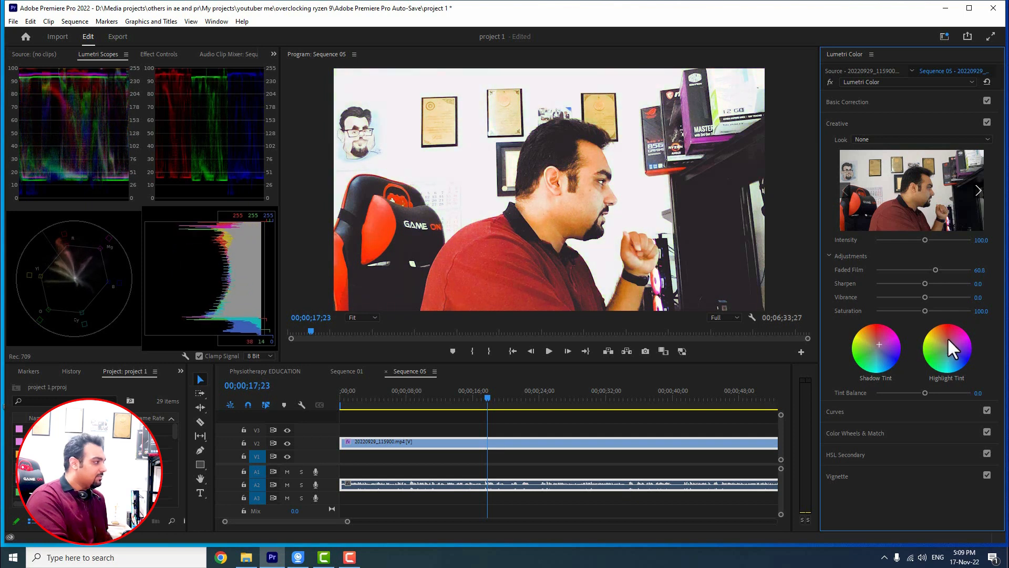
pyautogui.moveTo(923, 393)
pyautogui.mouseDown()
pyautogui.moveTo(950, 392)
pyautogui.moveTo(890, 392)
pyautogui.moveTo(929, 393)
pyautogui.mouseUp()
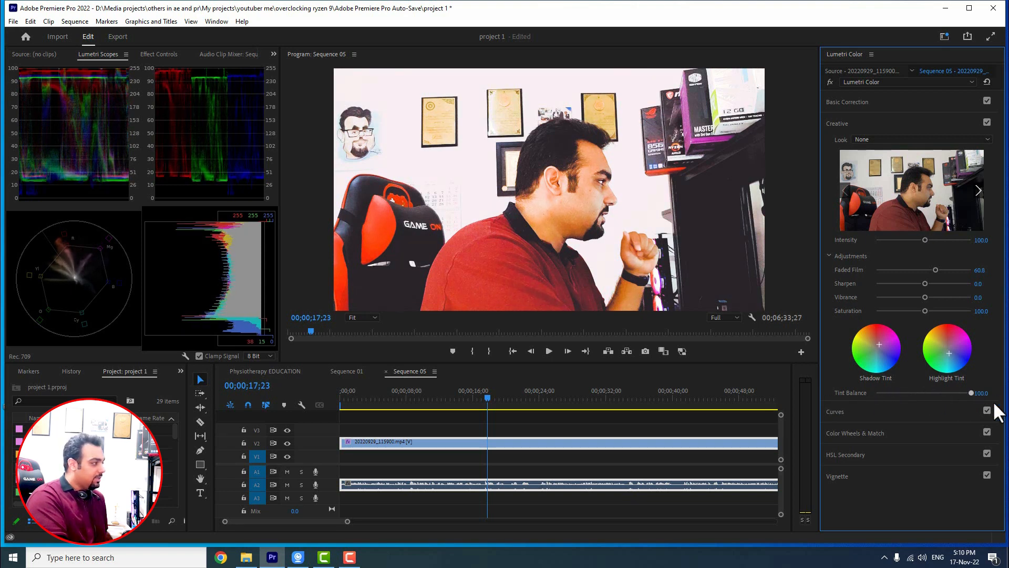
# Add a control point in the lower half of the white RGB curve and raise it so the whole curve bows upward
pyautogui.click(837, 411)
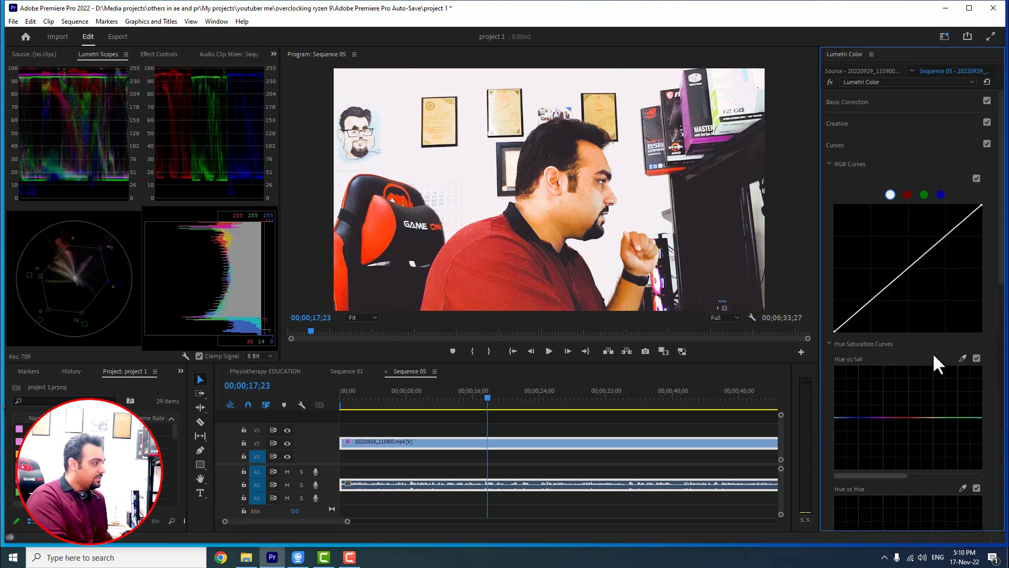
pyautogui.moveTo(899, 277)
pyautogui.mouseDown()
pyautogui.moveTo(908, 269)
pyautogui.moveTo(866, 272)
pyautogui.moveTo(889, 283)
pyautogui.mouseUp()
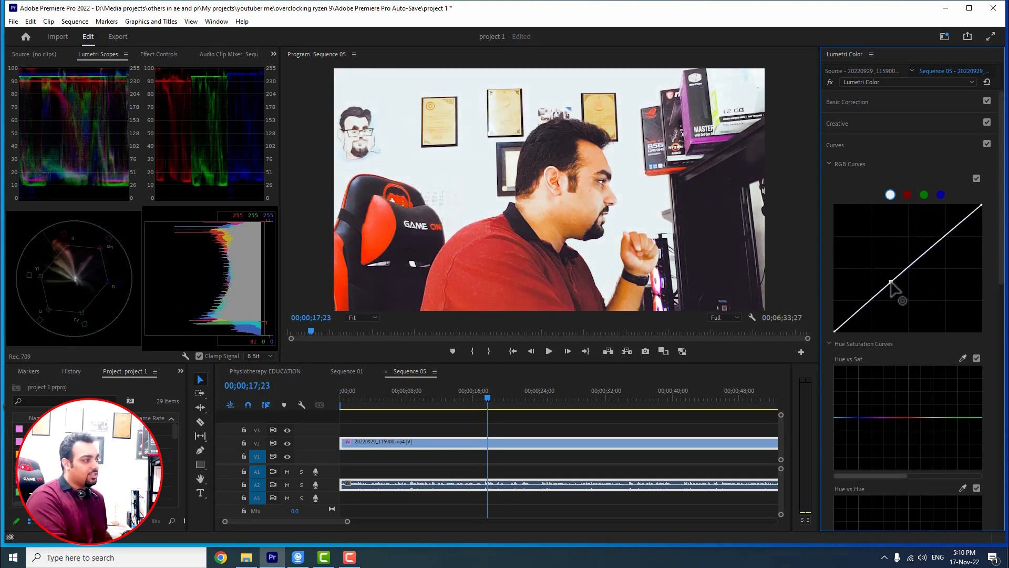
pyautogui.click(844, 103)
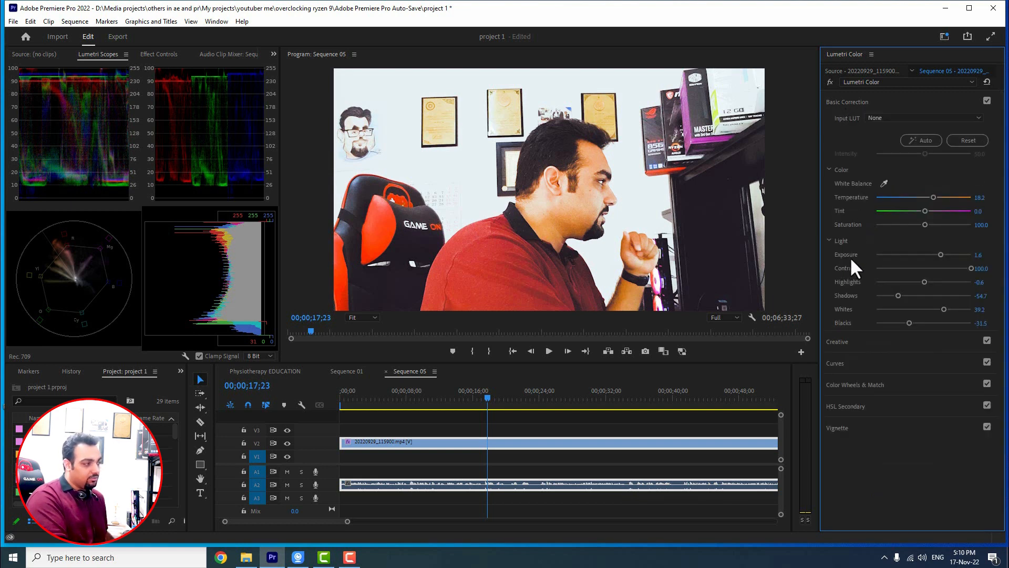
pyautogui.click(838, 364)
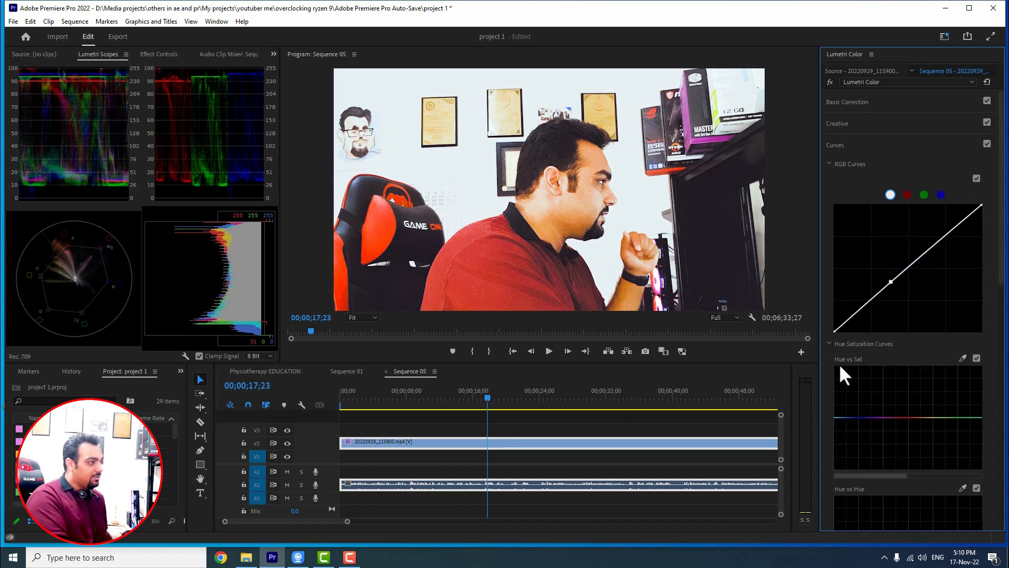
pyautogui.moveTo(899, 282); pyautogui.dragTo(921, 255)
# Bow the red curve strongly downward, the green curve slightly upward and the blue curve slightly downward
pyautogui.click(907, 195)
pyautogui.click(924, 194)
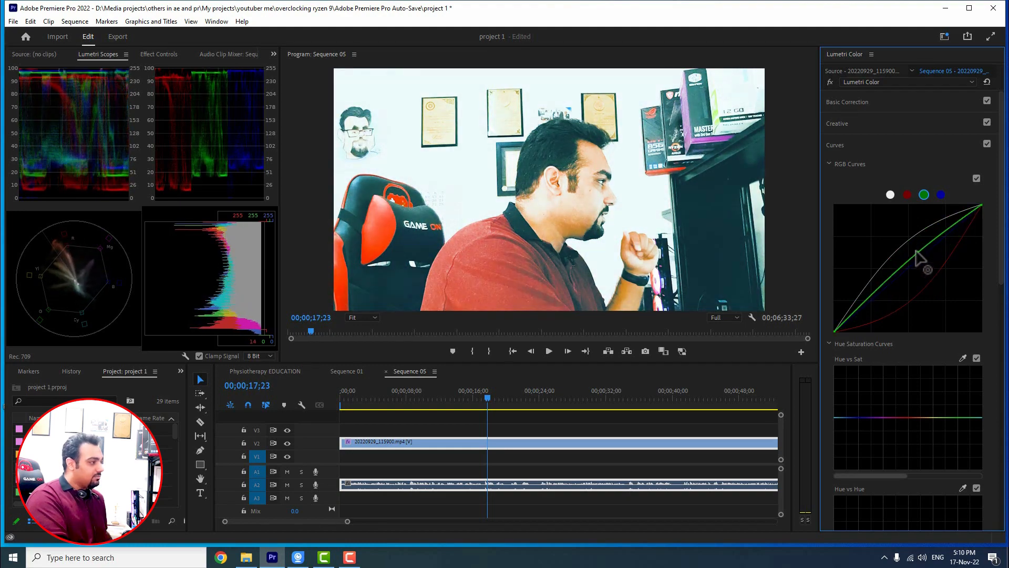
pyautogui.click(940, 194)
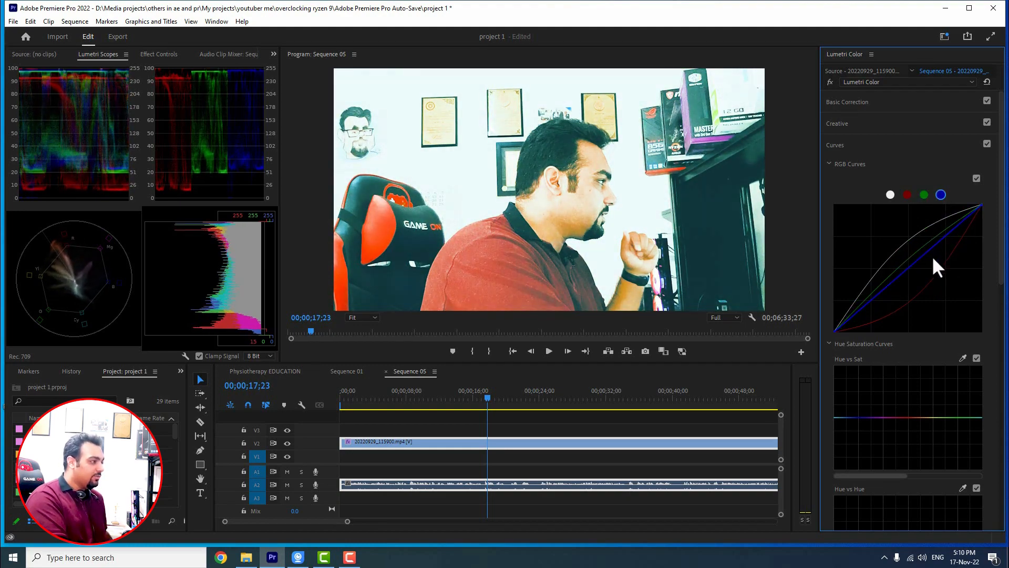
pyautogui.moveTo(926, 254)
pyautogui.mouseDown()
pyautogui.moveTo(928, 266)
pyautogui.moveTo(919, 260)
pyautogui.mouseUp()
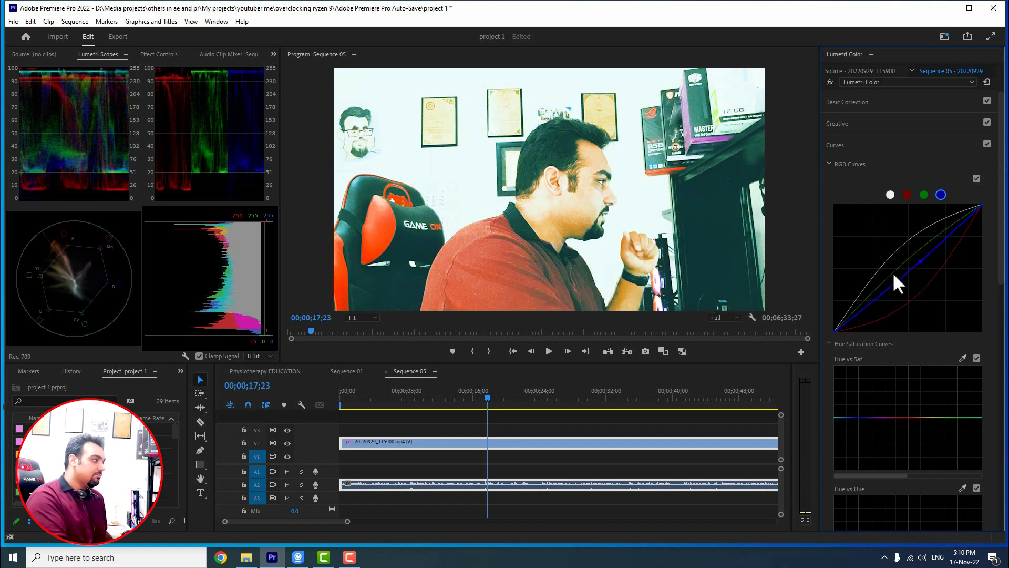
# Return to the white curve, and switch the RGB Curves off and back on to compare the clip with and without them
pyautogui.click(890, 194)
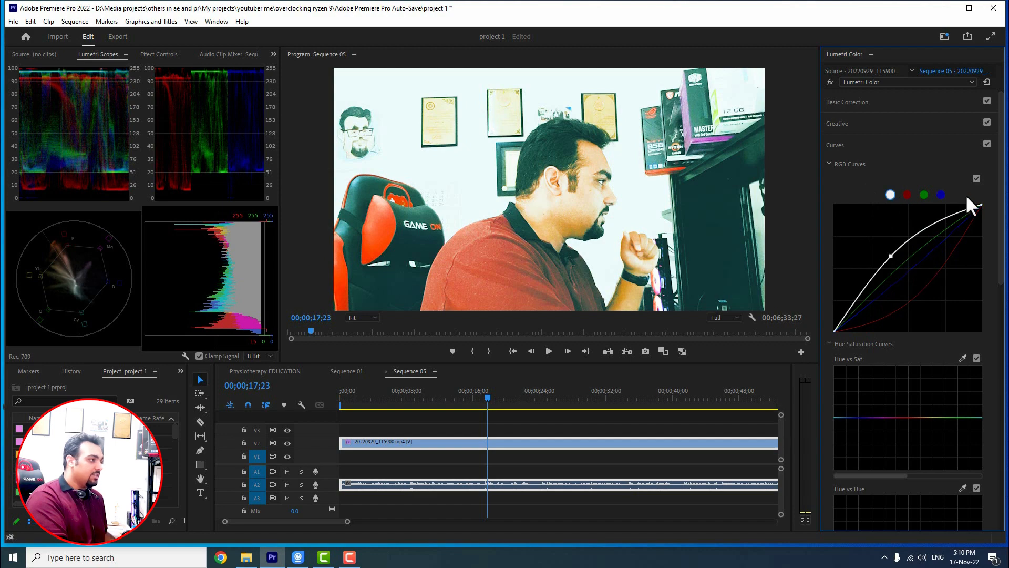
pyautogui.click(977, 178)
pyautogui.click(977, 178)
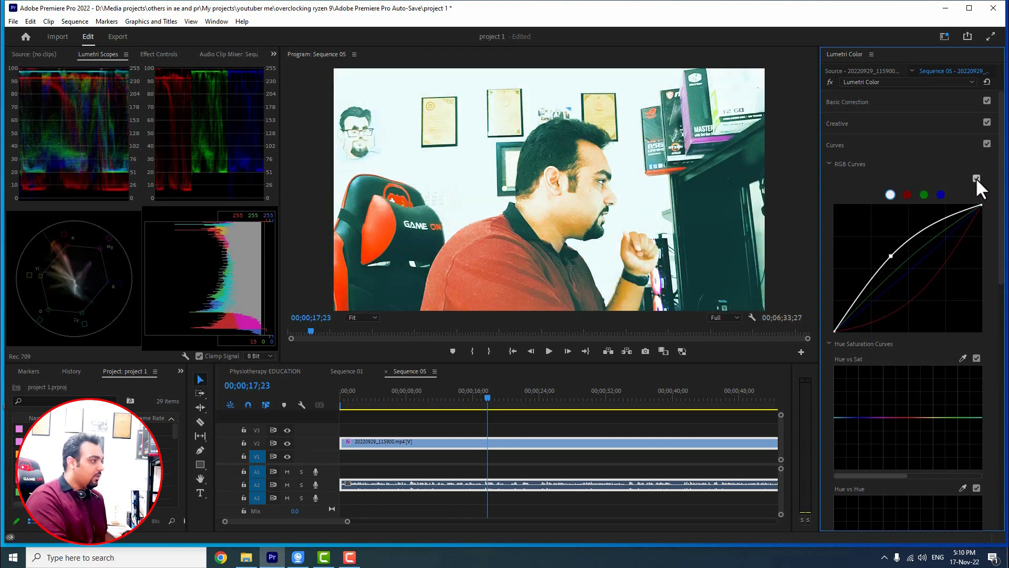
# Compare the clip with and without the RGB Curves, and reset the white, red, green and blue curves to straight lines
pyautogui.click(976, 178)
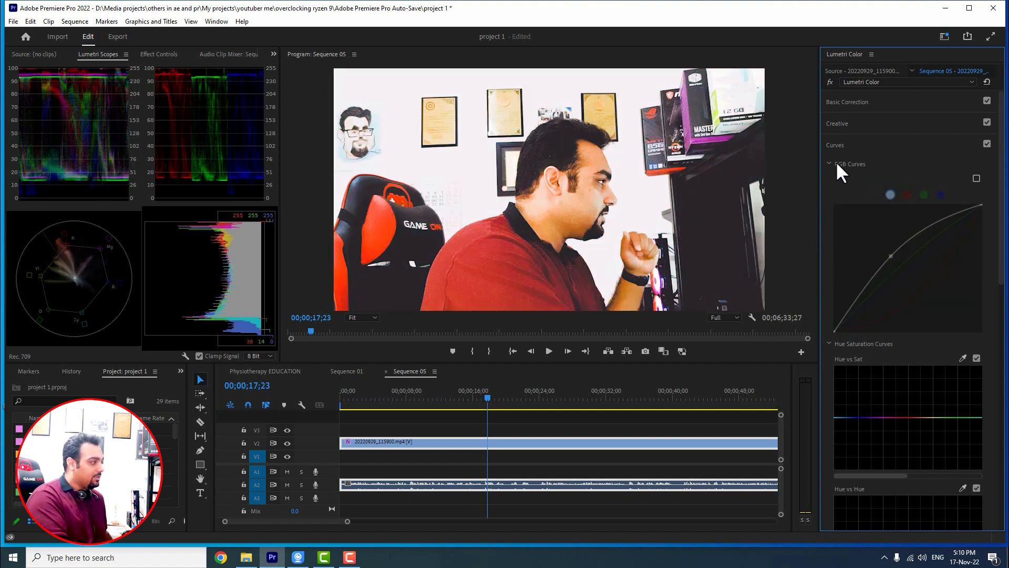
pyautogui.click(975, 178)
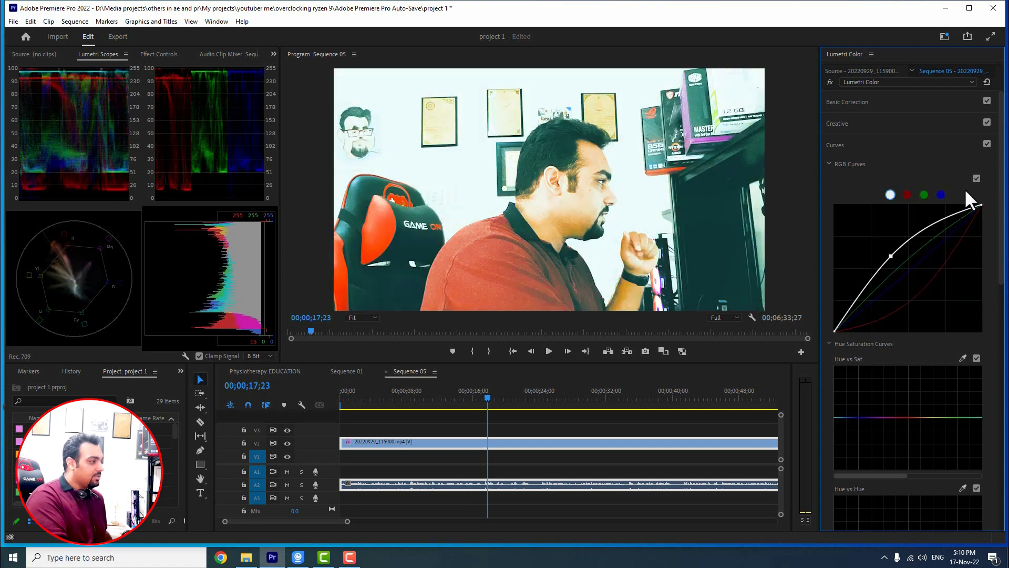
pyautogui.doubleClick(890, 257)
pyautogui.doubleClick(898, 267)
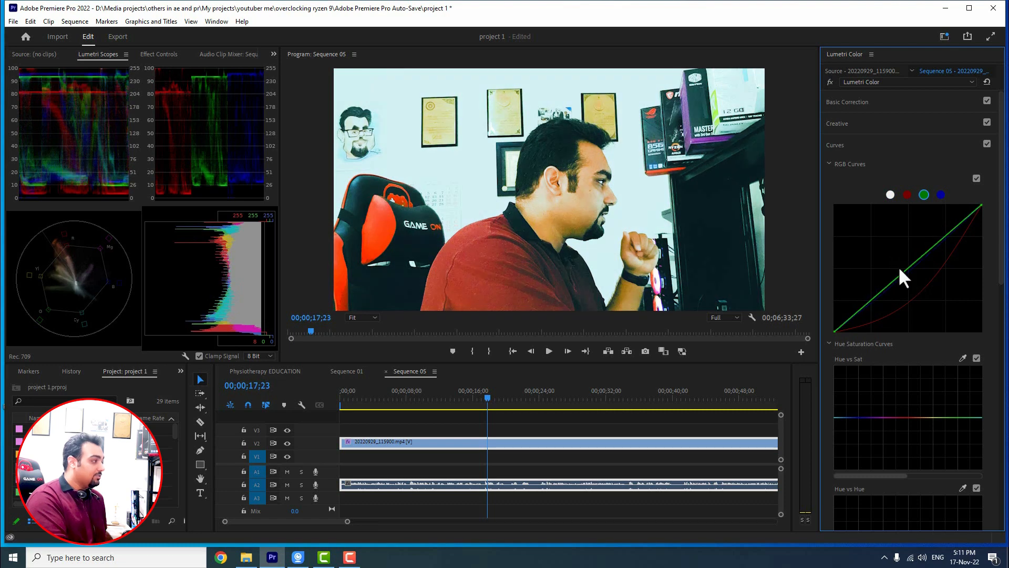
pyautogui.doubleClick(918, 292)
pyautogui.doubleClick(912, 267)
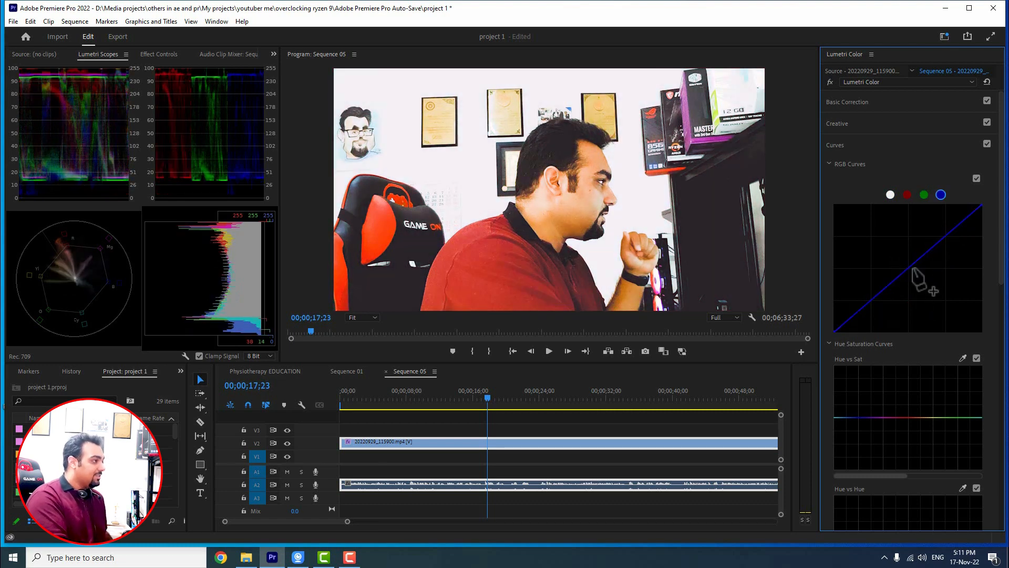
# Add a control point in the lower half of the red RGB curve and raise it so the curve bows strongly upward
pyautogui.click(890, 195)
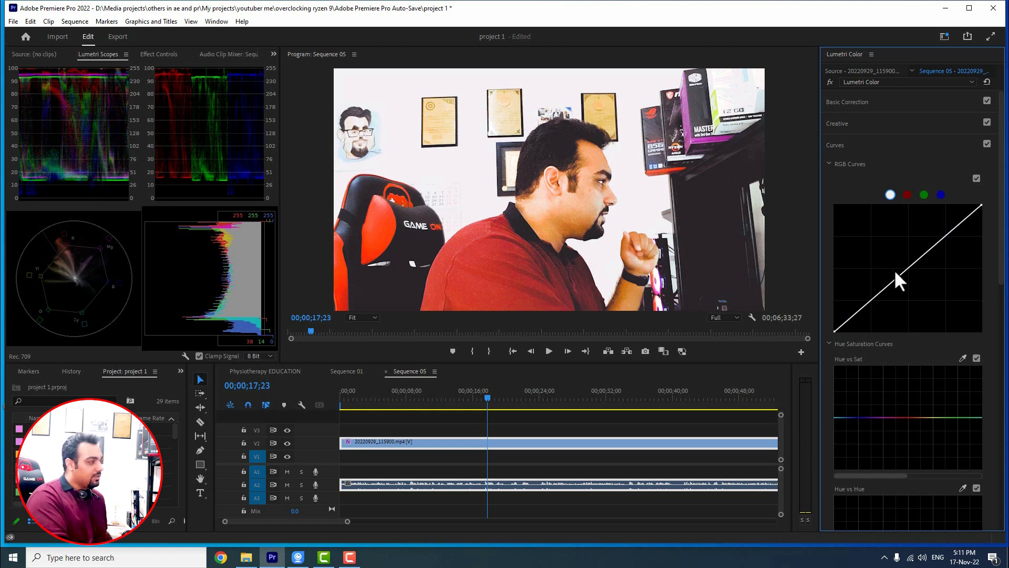
pyautogui.click(906, 195)
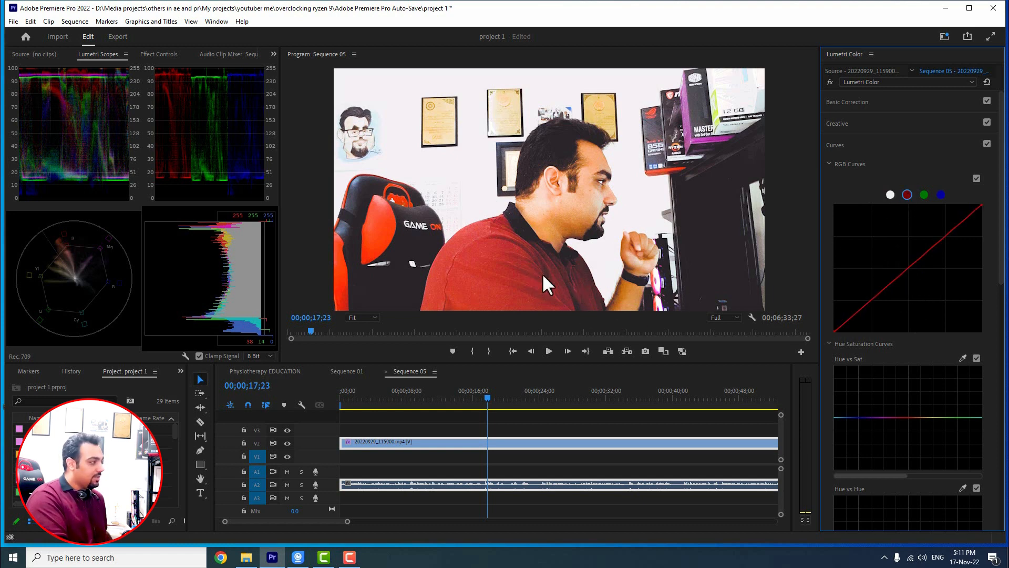
pyautogui.moveTo(897, 278); pyautogui.dragTo(873, 256)
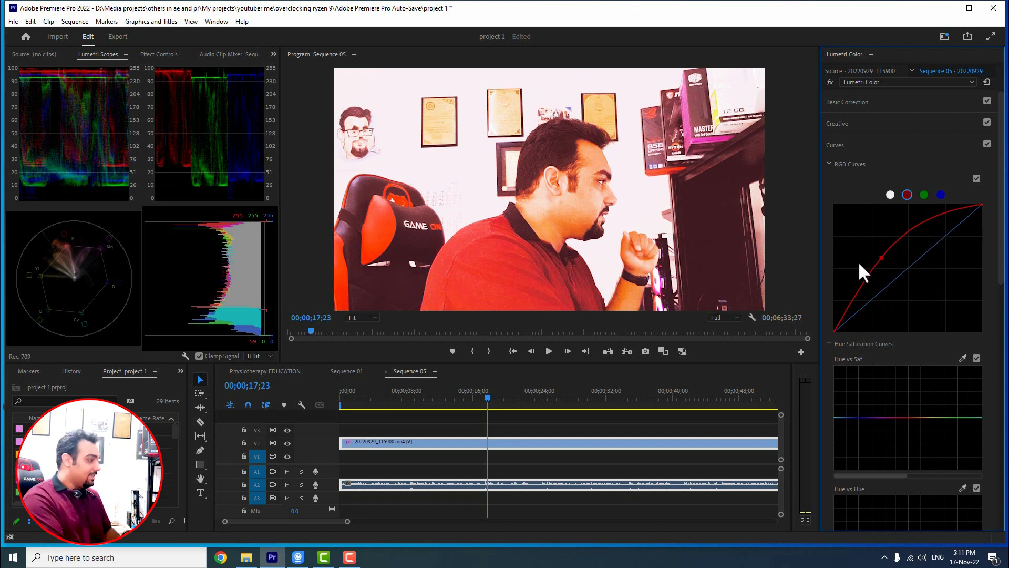
# In Color Wheels & Match, lower the Midtones brightness slightly
pyautogui.scroll(-5, 859, 263)
pyautogui.scroll(-5, 896, 278)
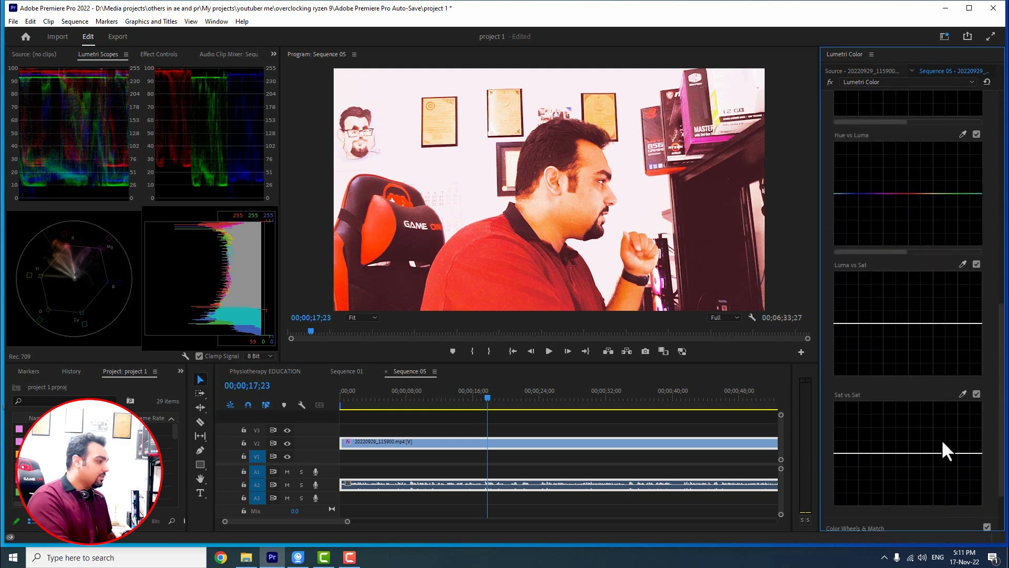
pyautogui.click(866, 454)
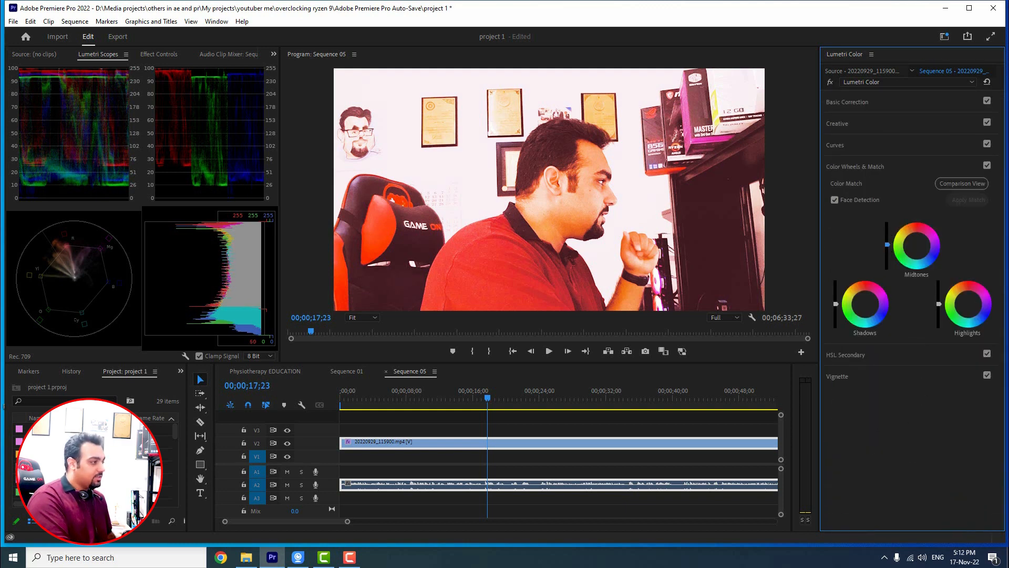
pyautogui.moveTo(887, 246)
pyautogui.mouseDown()
pyautogui.moveTo(887, 233)
pyautogui.moveTo(887, 256)
pyautogui.mouseUp()
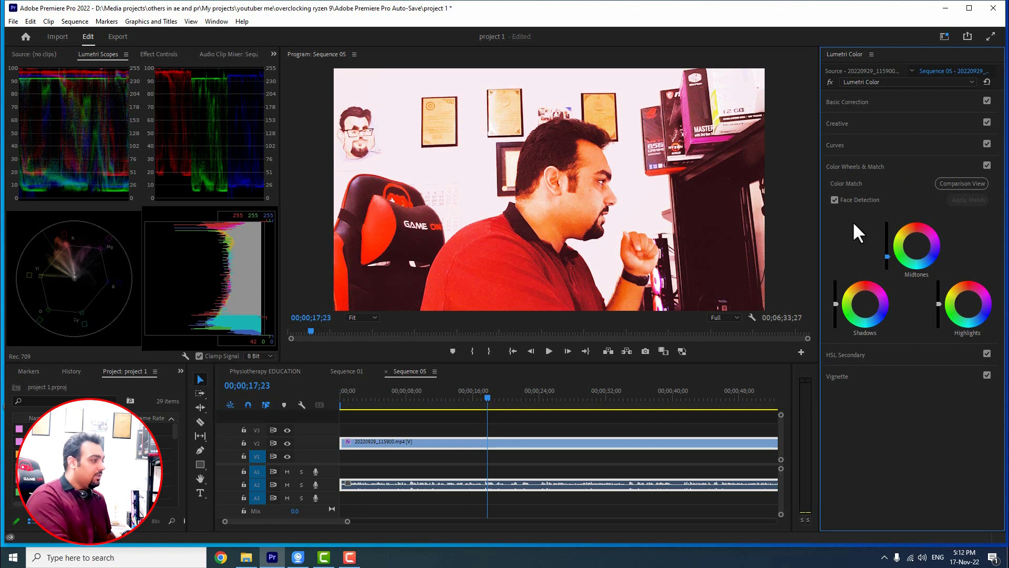
# Go back through the Curves, Creative and Basic Correction sections, and open the HSL Secondary section
pyautogui.click(844, 144)
pyautogui.click(843, 124)
pyautogui.click(851, 103)
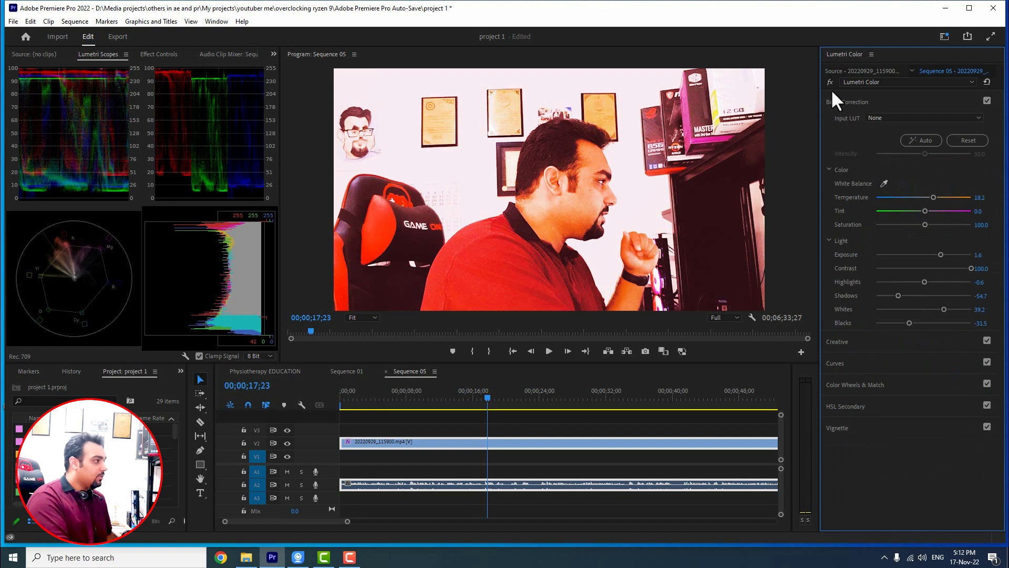
pyautogui.click(843, 103)
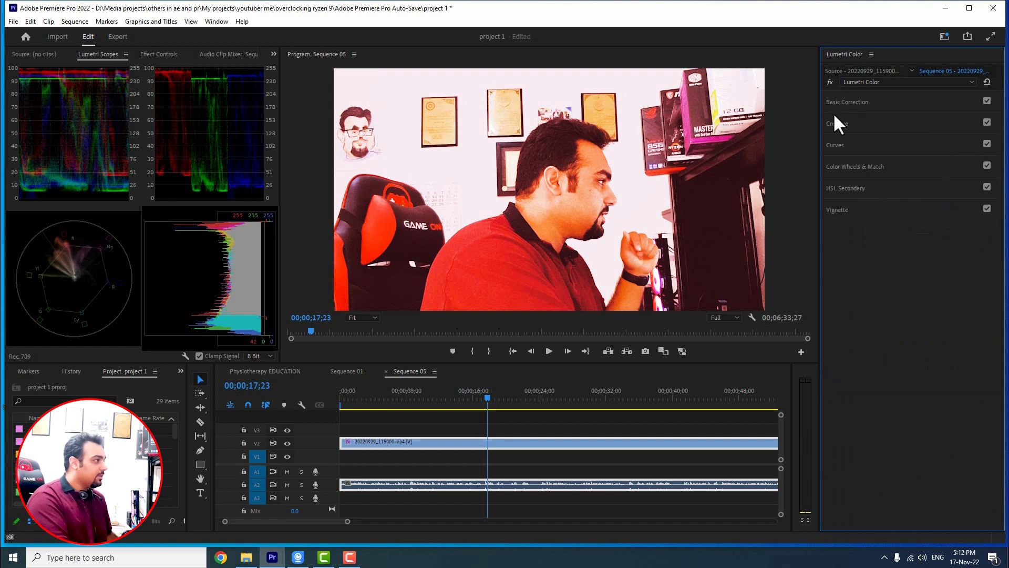
pyautogui.click(846, 189)
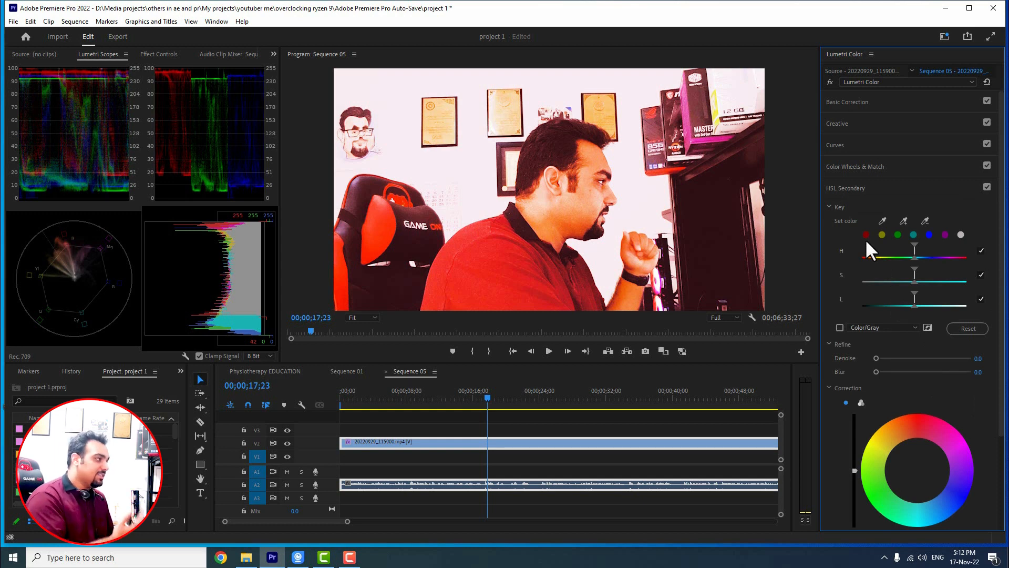
# Hide video track V2, place the red T-shirt image on V3, and move the playhead onto it at 00;00;16;01
pyautogui.click(494, 441)
pyautogui.click(287, 442)
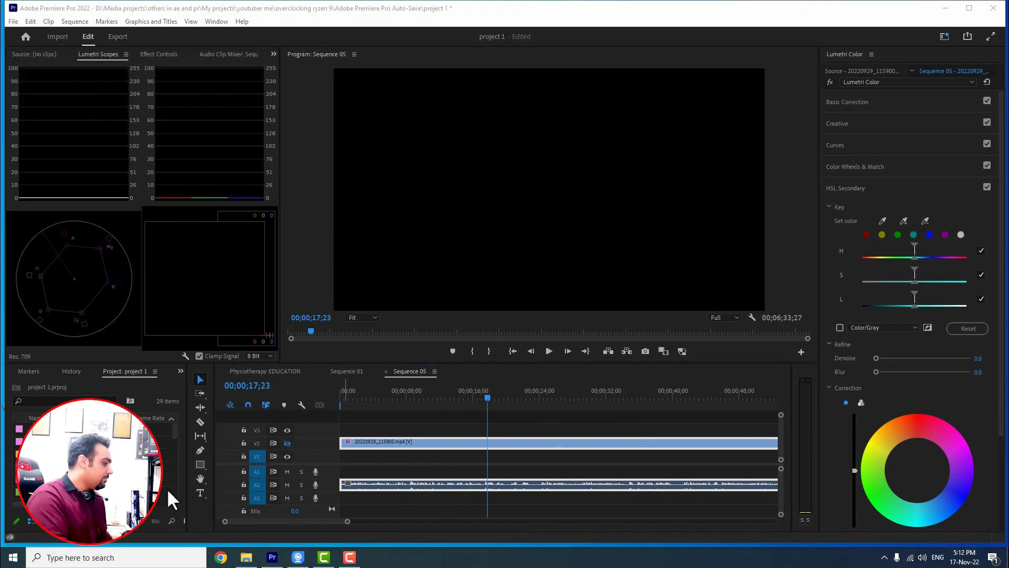
pyautogui.click(1007, 563)
pyautogui.moveTo(47, 441); pyautogui.dragTo(454, 429)
pyautogui.click(473, 399)
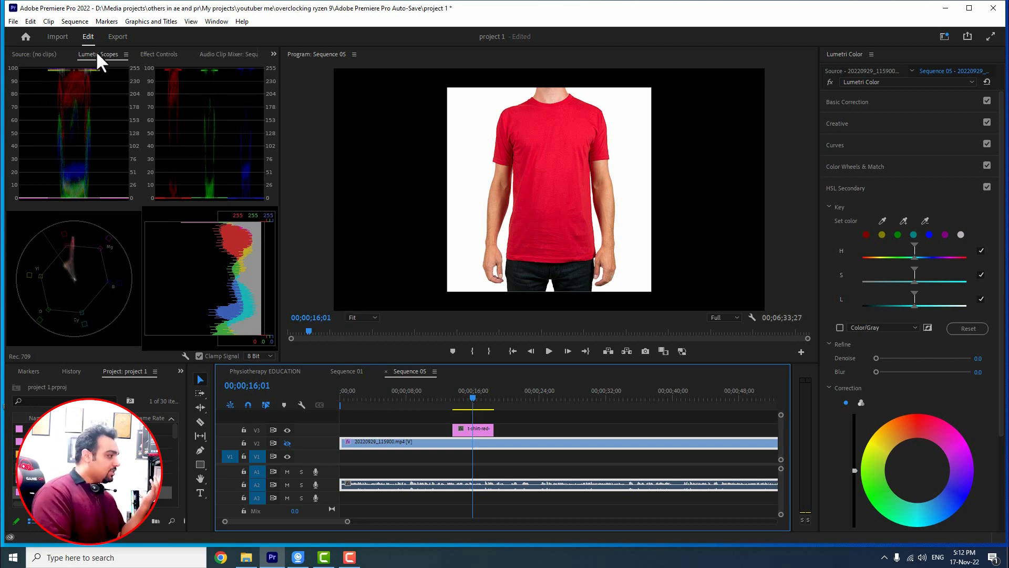
# Scale the T-shirt image up to 125.7 so that it fills the height of the frame
pyautogui.click(159, 55)
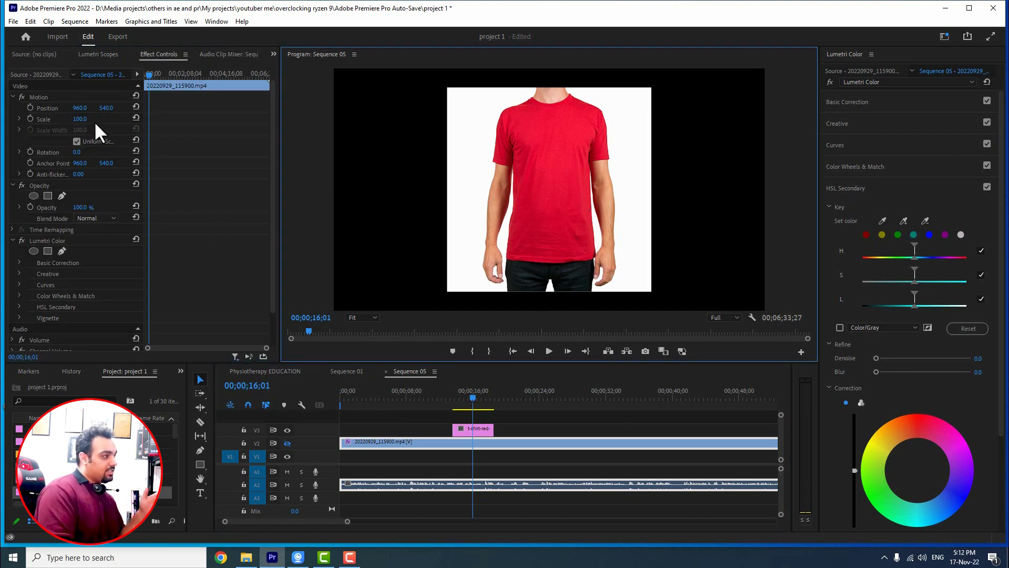
pyautogui.click(39, 97)
pyautogui.moveTo(333, 190); pyautogui.dragTo(293, 194)
pyautogui.moveTo(418, 195); pyautogui.dragTo(421, 195)
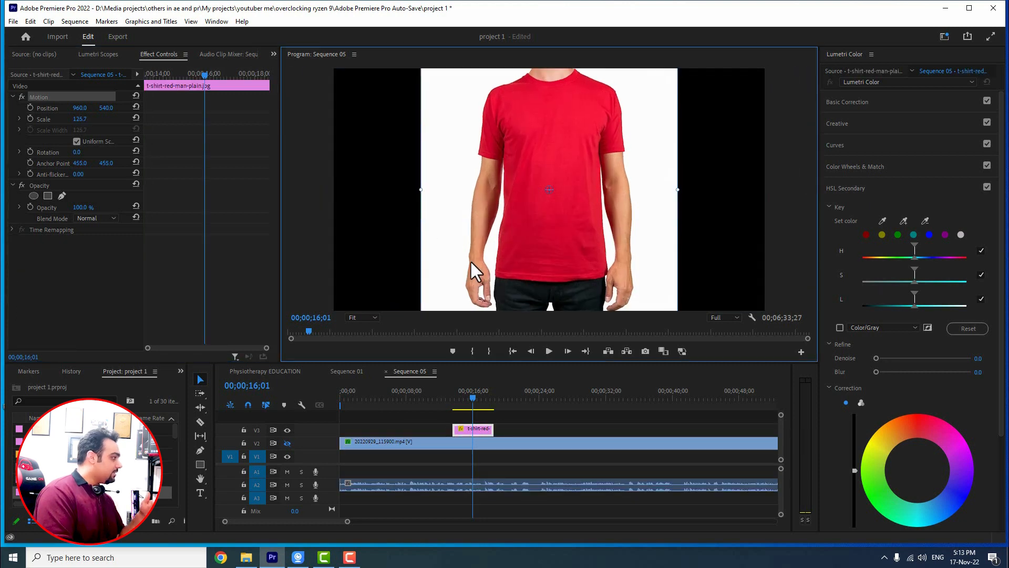
# Sample the shirt's red as the HSL Secondary key colour and show the key as a Color/Gray mask
pyautogui.click(883, 221)
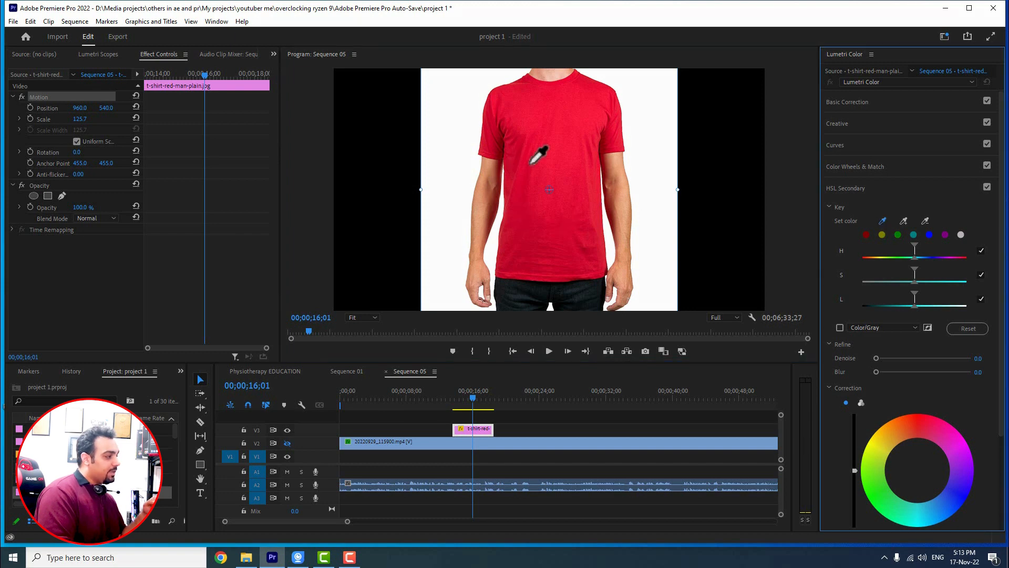
pyautogui.click(553, 150)
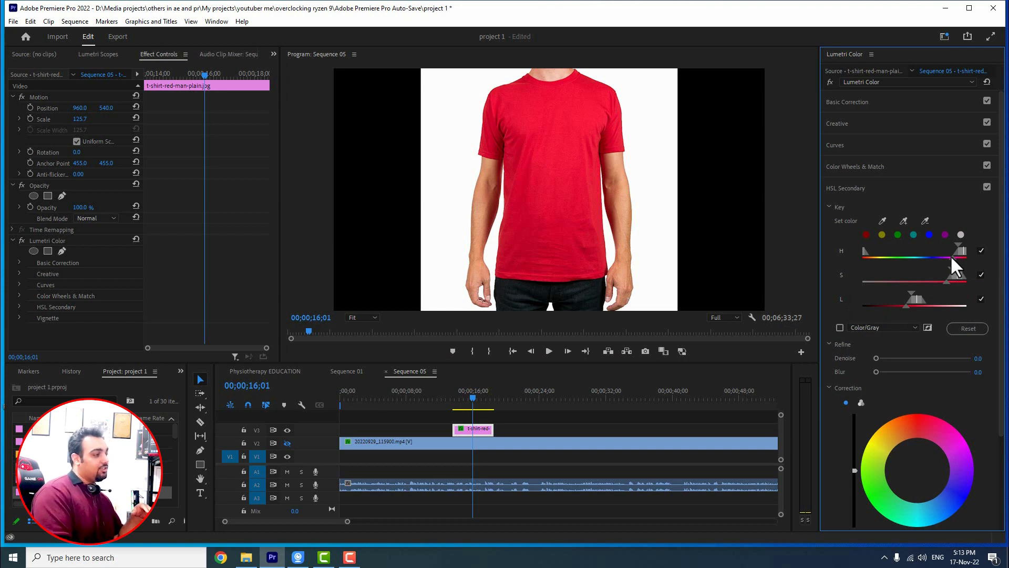
pyautogui.click(839, 327)
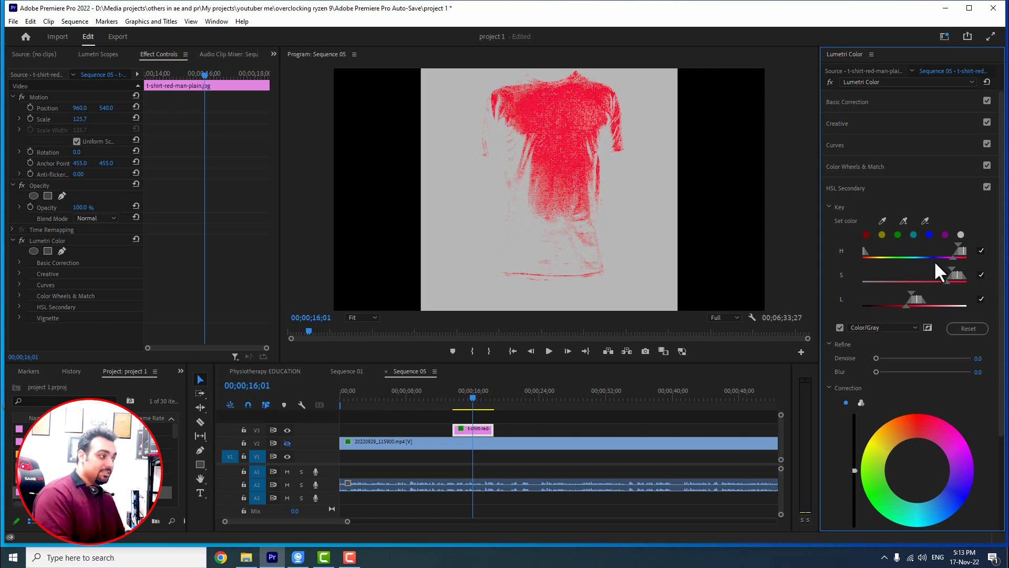
# Adjust the key's Hue, Saturation and Luminance ranges so that the mask covers the whole shirt
pyautogui.moveTo(954, 257); pyautogui.dragTo(881, 256)
pyautogui.moveTo(958, 246)
pyautogui.mouseDown()
pyautogui.moveTo(927, 245)
pyautogui.moveTo(957, 249)
pyautogui.mouseUp()
pyautogui.moveTo(945, 283); pyautogui.dragTo(905, 284)
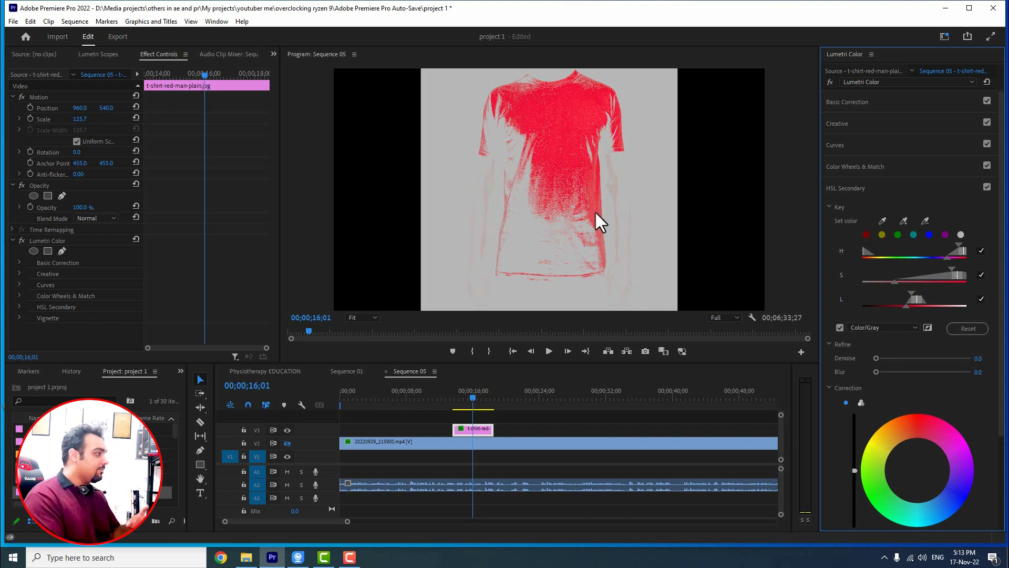
pyautogui.moveTo(893, 281)
pyautogui.mouseDown()
pyautogui.moveTo(920, 281)
pyautogui.moveTo(900, 305)
pyautogui.moveTo(884, 304)
pyautogui.moveTo(903, 292)
pyautogui.moveTo(897, 299)
pyautogui.mouseUp()
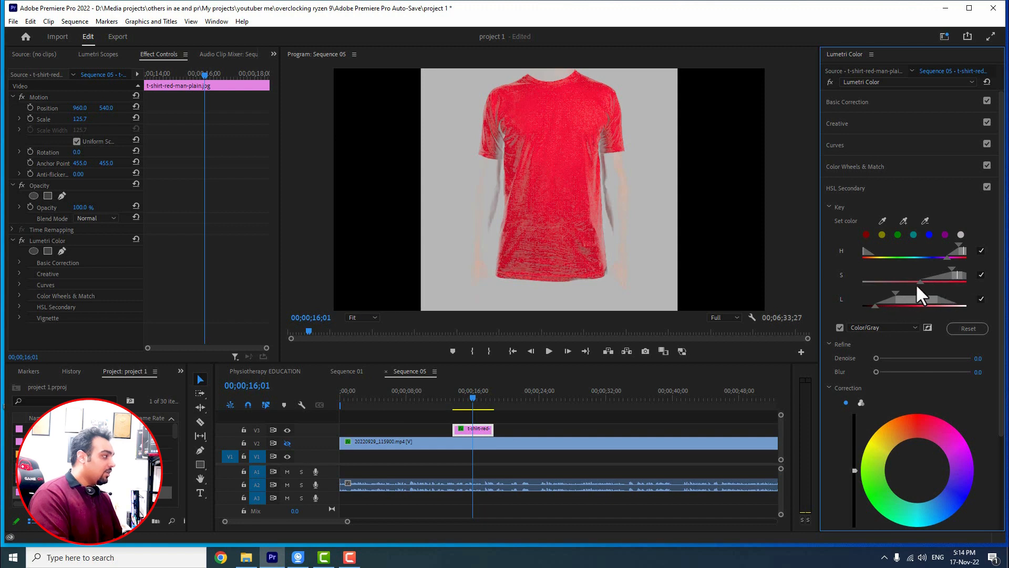
pyautogui.moveTo(924, 281); pyautogui.dragTo(935, 257)
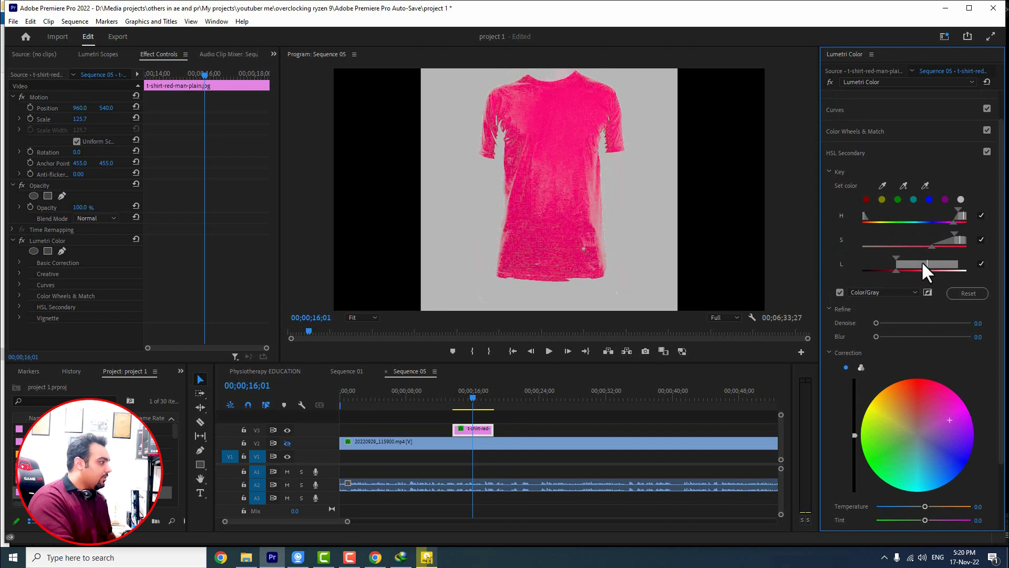
# Shift the correction colour to red with the mask hidden, and show the mask again to fine-tune the Luminance range
pyautogui.click(840, 292)
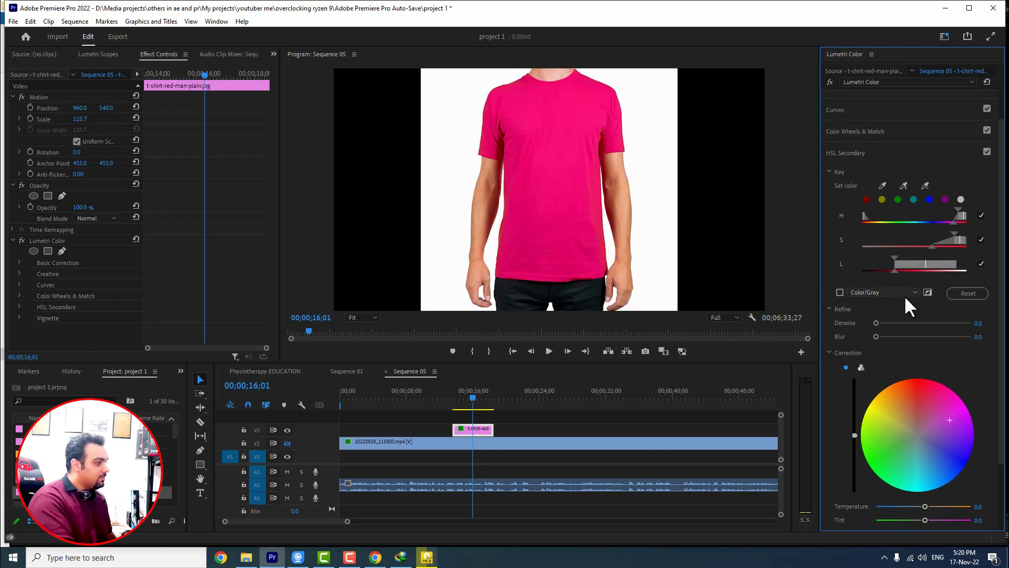
pyautogui.moveTo(914, 393); pyautogui.dragTo(922, 389)
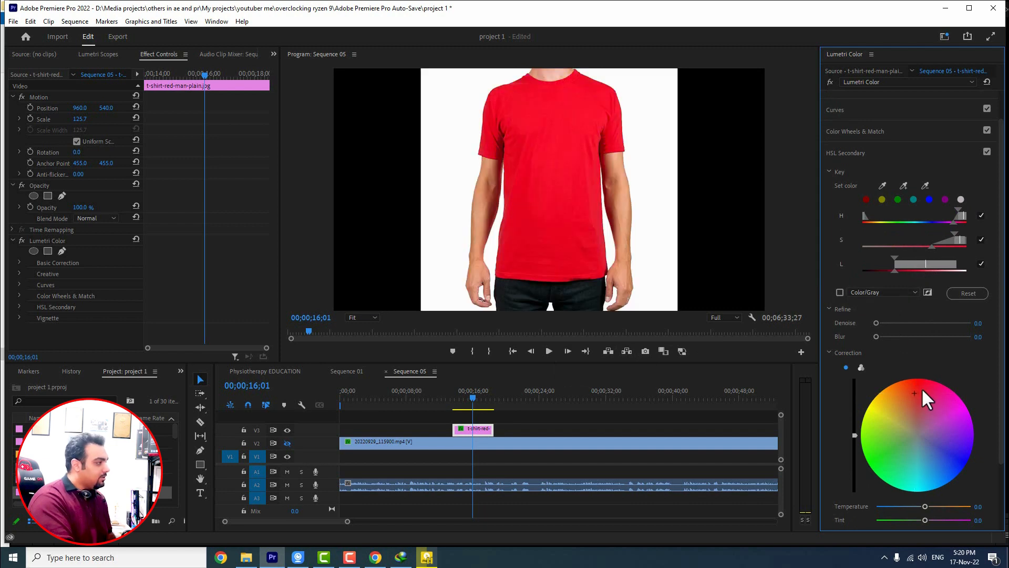
pyautogui.click(840, 292)
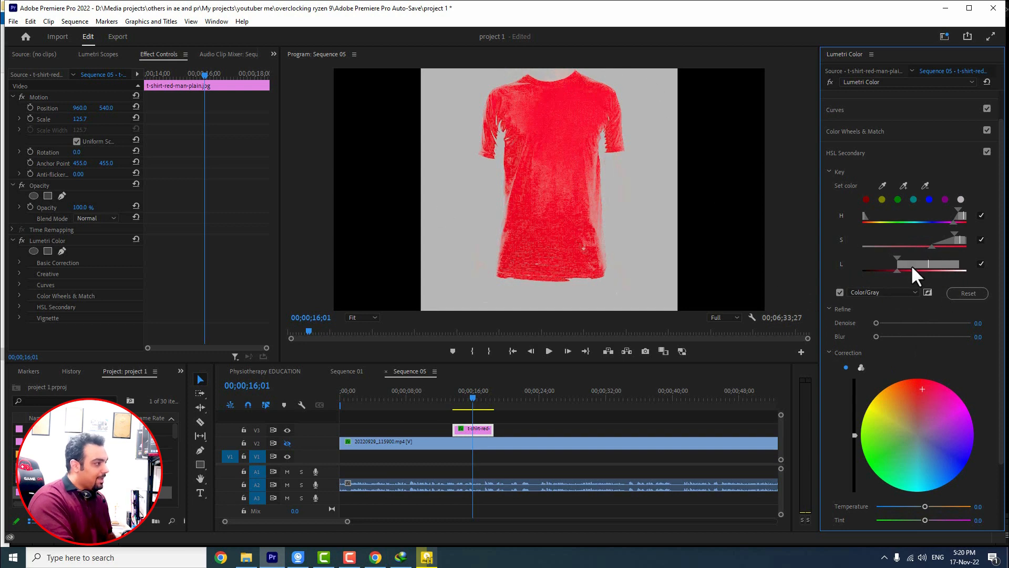
pyautogui.moveTo(931, 265); pyautogui.dragTo(912, 273)
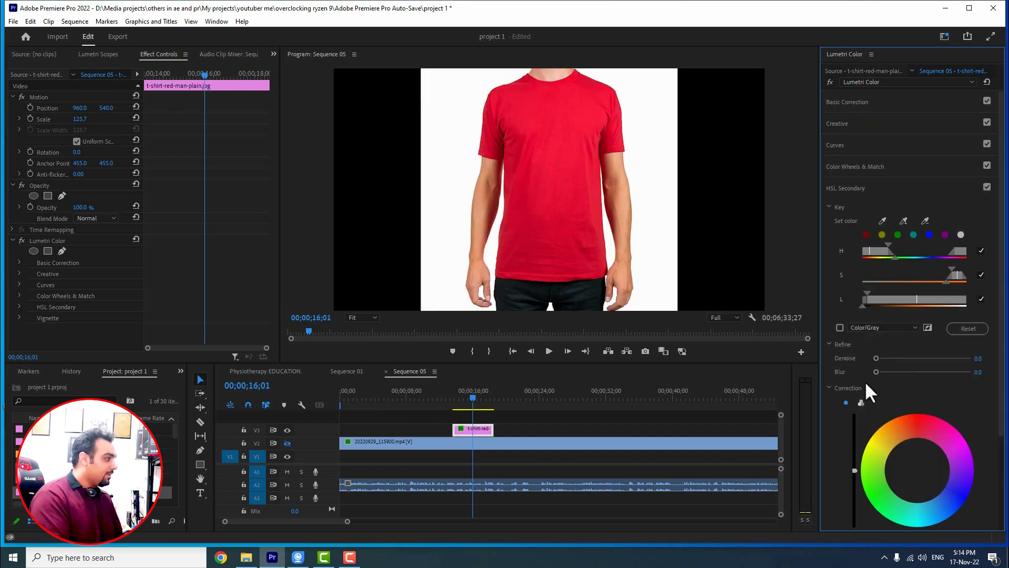
# Set Denoise to 69.1, Blur to 11.1 and Temperature to 100, and move the correction colour to magenta
pyautogui.moveTo(896, 455); pyautogui.dragTo(970, 470)
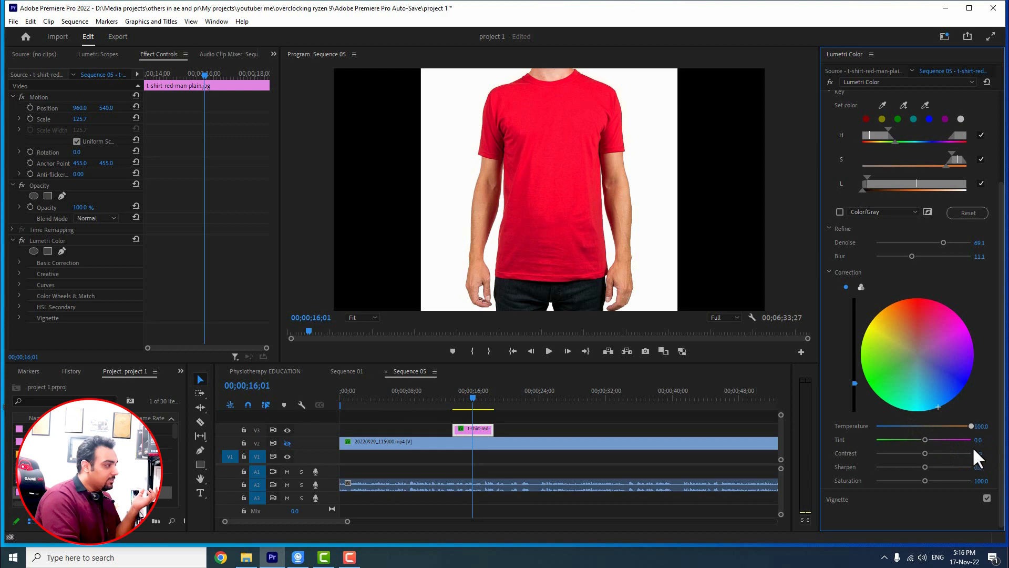
pyautogui.moveTo(938, 407); pyautogui.dragTo(964, 387)
pyautogui.moveTo(963, 349); pyautogui.dragTo(962, 334)
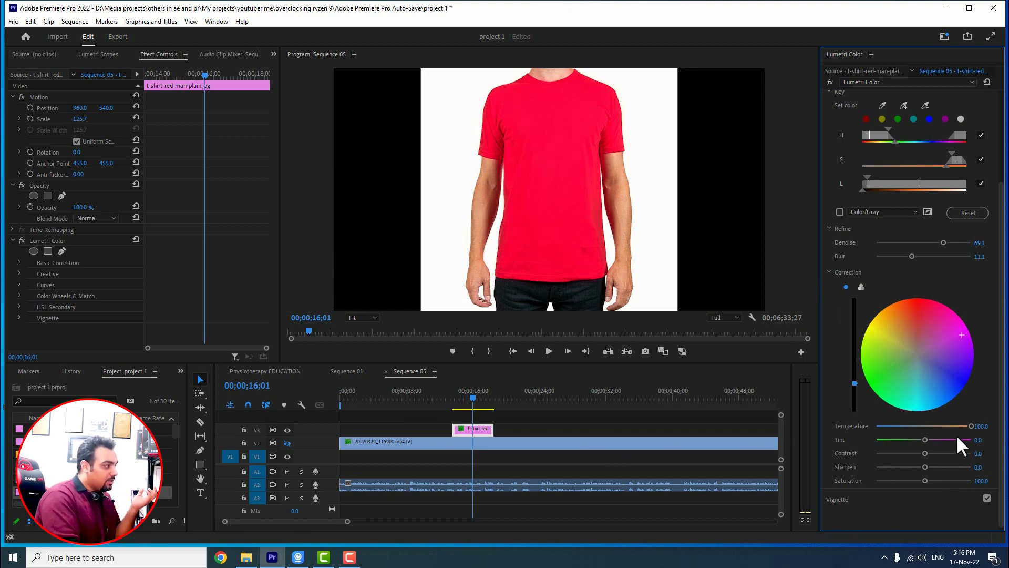
# Try other Tint and Contrast values for the keyed shirt together with a different correction wheel colour
pyautogui.moveTo(924, 438); pyautogui.dragTo(903, 429)
pyautogui.moveTo(914, 317); pyautogui.dragTo(960, 392)
pyautogui.moveTo(925, 453); pyautogui.dragTo(966, 482)
# Set the key's Blur to 2.8, and shift the shirt's correction colour to a bright pink
pyautogui.moveTo(883, 340)
pyautogui.mouseDown()
pyautogui.moveTo(895, 323)
pyautogui.moveTo(885, 336)
pyautogui.mouseUp()
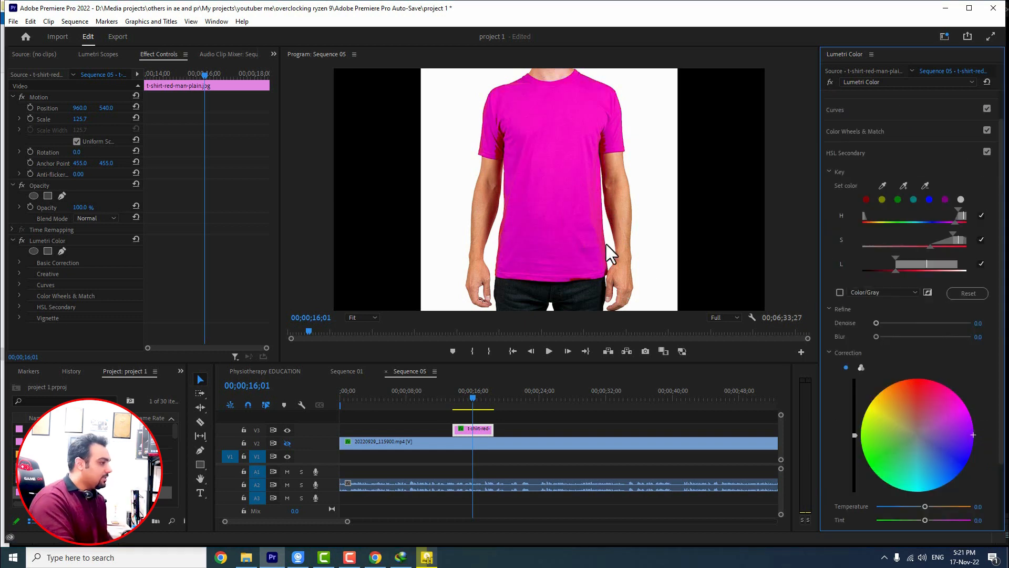
pyautogui.moveTo(875, 336); pyautogui.dragTo(885, 336)
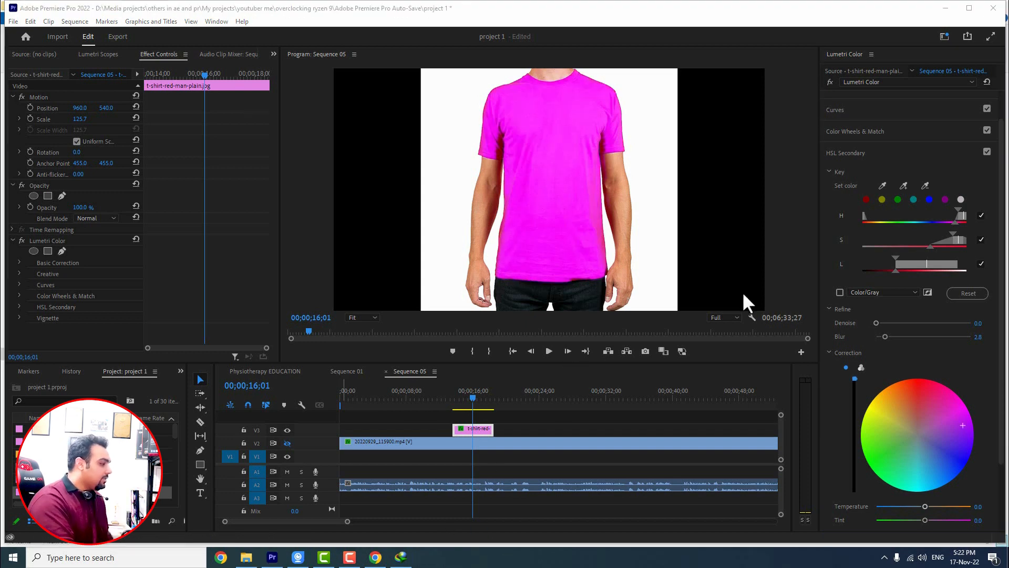
pyautogui.scroll(-3, 904, 311)
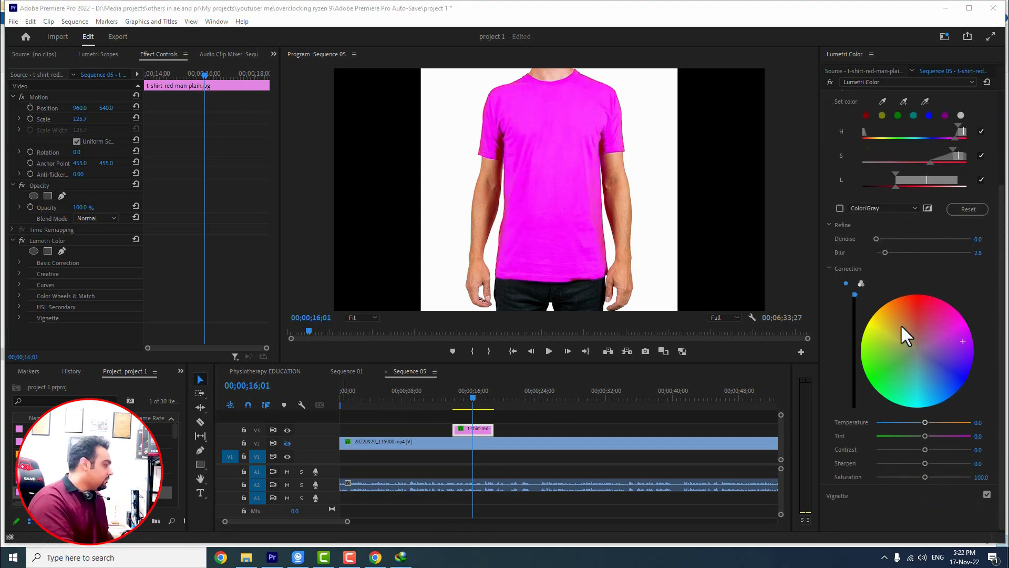
pyautogui.scroll(4, 901, 324)
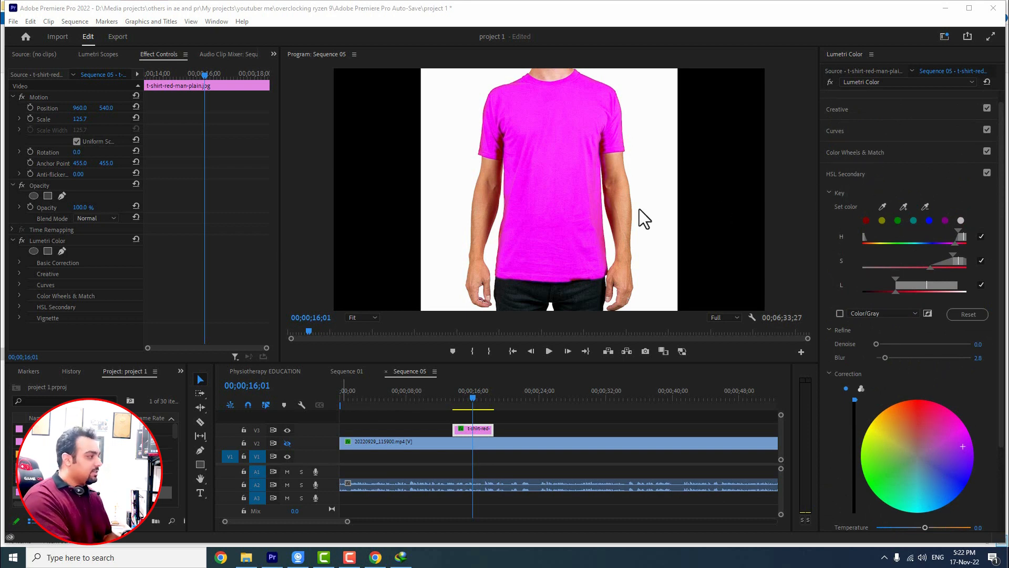
pyautogui.moveTo(928, 465); pyautogui.dragTo(936, 442)
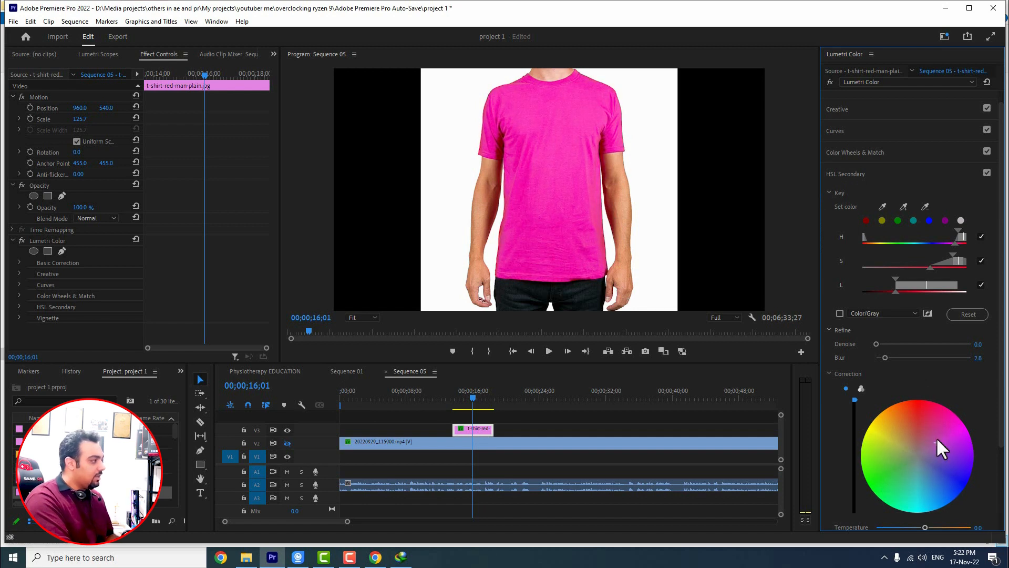
pyautogui.click(475, 430)
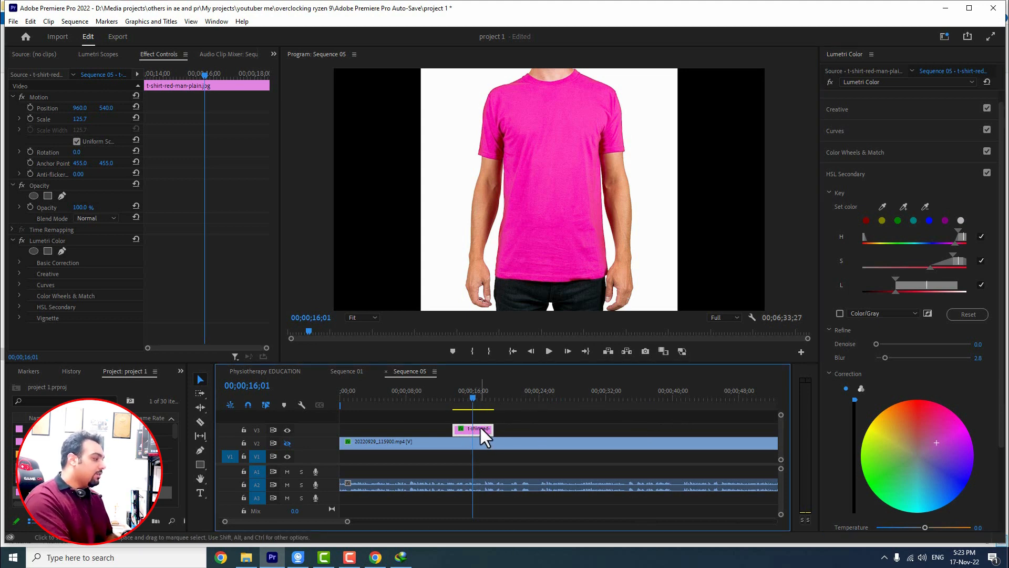
# Play a moment of the T-shirt clip, and shift the keyed shirt's correction colour to a purplish magenta
pyautogui.press('space')
pyautogui.press('space')
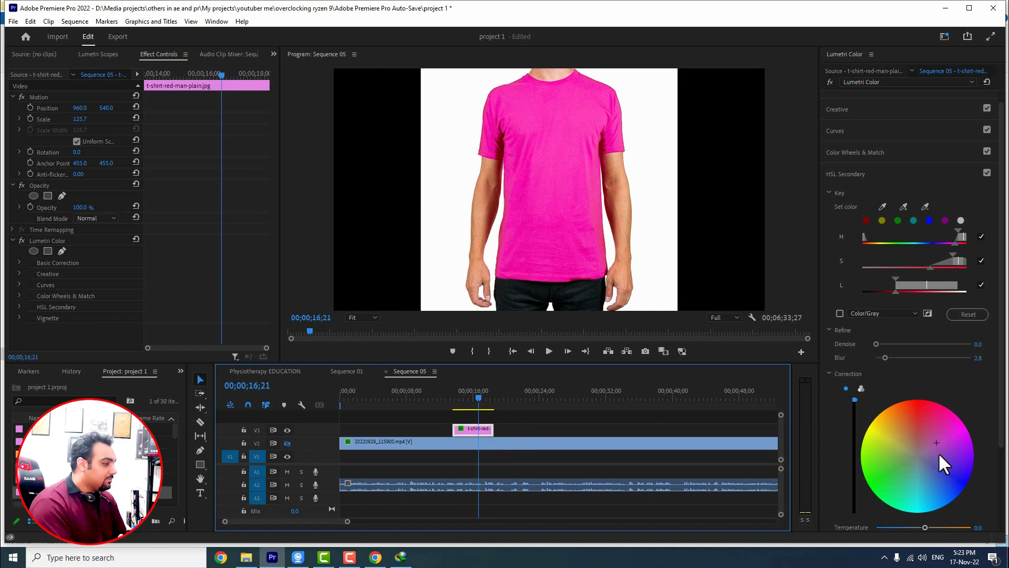
pyautogui.click(919, 408)
pyautogui.moveTo(919, 415); pyautogui.dragTo(948, 470)
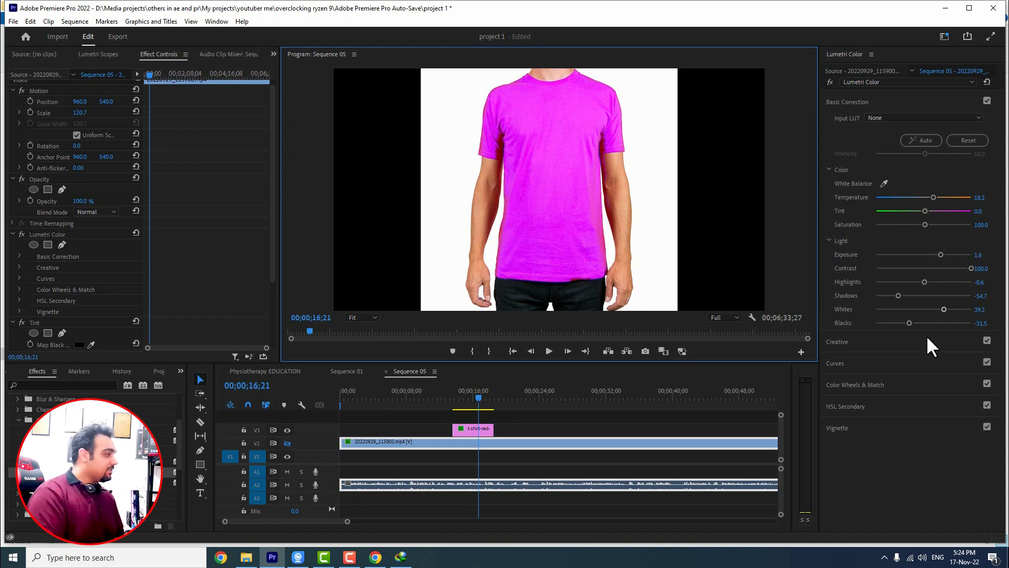
# Show the V2 video track and hide the V3 T-shirt track so the footage can be graded
pyautogui.click(866, 104)
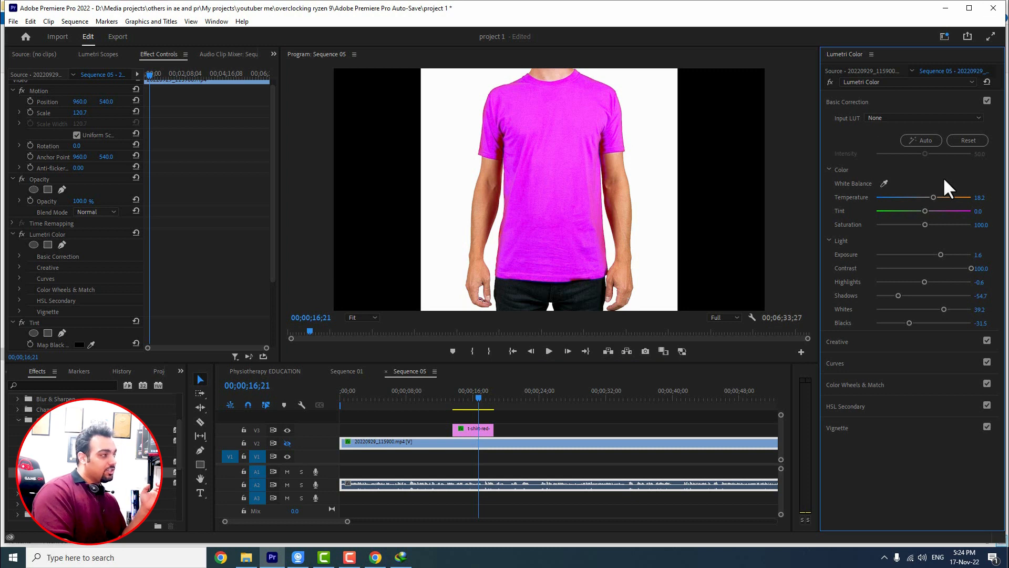
pyautogui.click(286, 443)
pyautogui.click(287, 430)
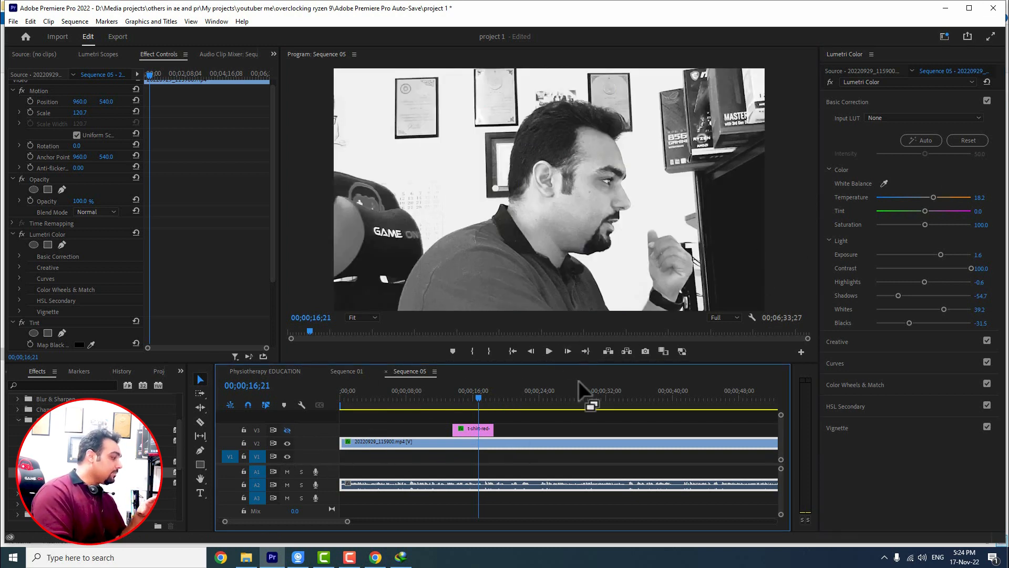
# Delete the Tint effect from the video clip on V2, keeping its Lumetri Color effect
pyautogui.scroll(-3, 163, 263)
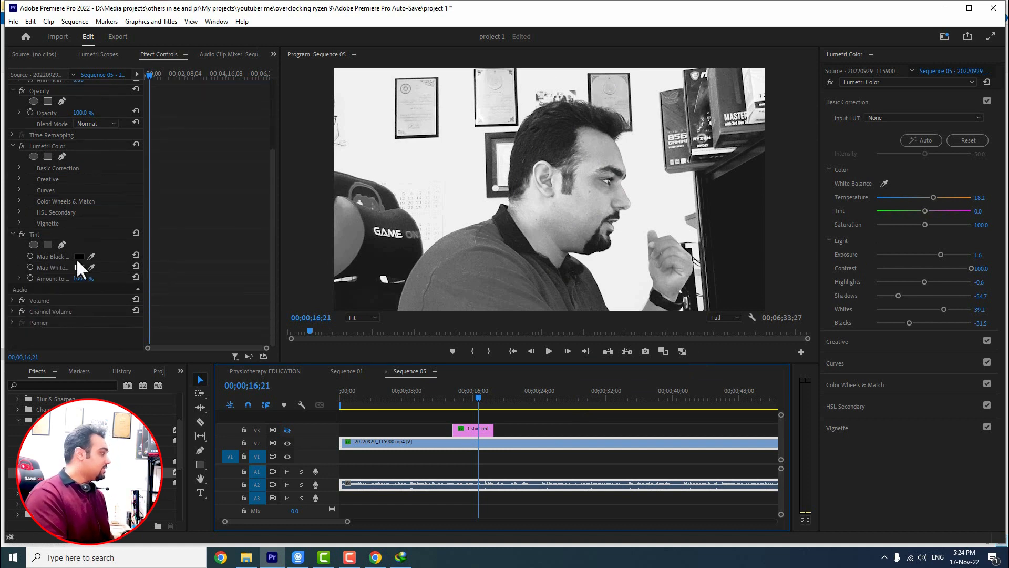
pyautogui.click(30, 235)
pyautogui.press('Delete')
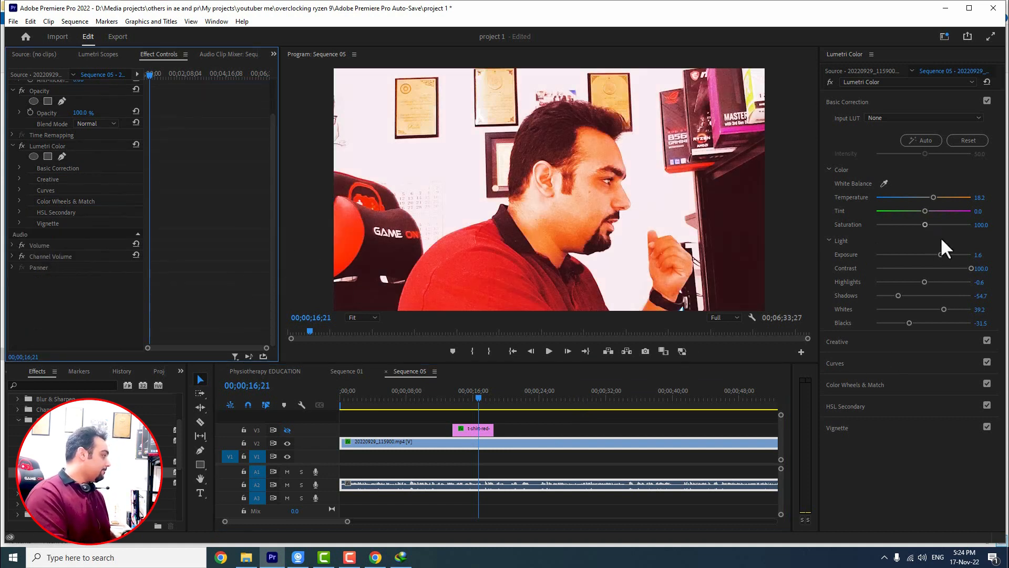